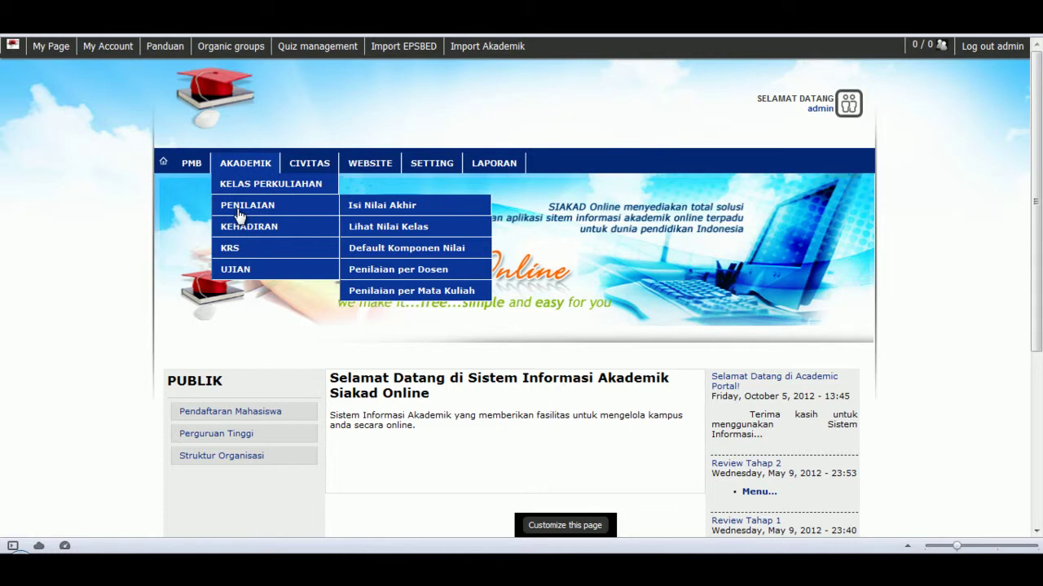
{"action": "mouse_move", "coordinate": [302, 170]}
{"action": "mouse_move", "coordinate": [297, 215]}
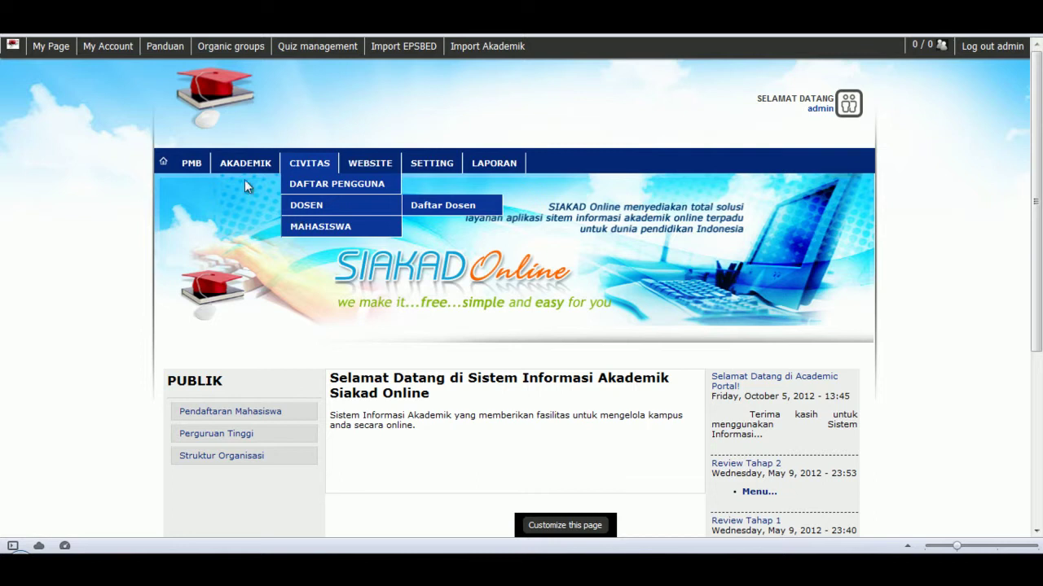
{"action": "mouse_move", "coordinate": [244, 166]}
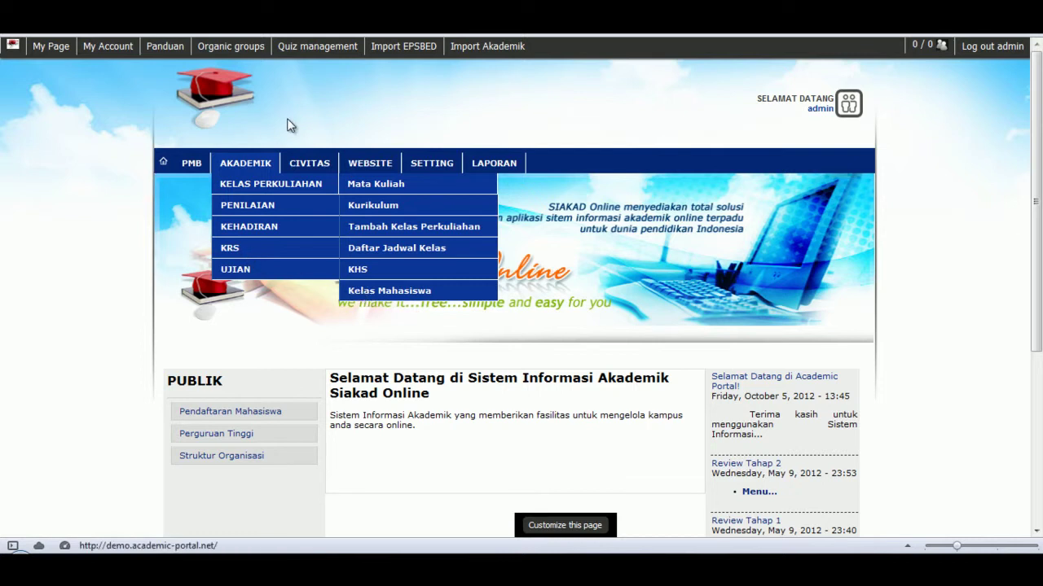
Open the Penilaian settings and save the configuration allowing assignment and quiz grades to be entered outside the semester duration.
{"action": "mouse_move", "coordinate": [423, 174]}
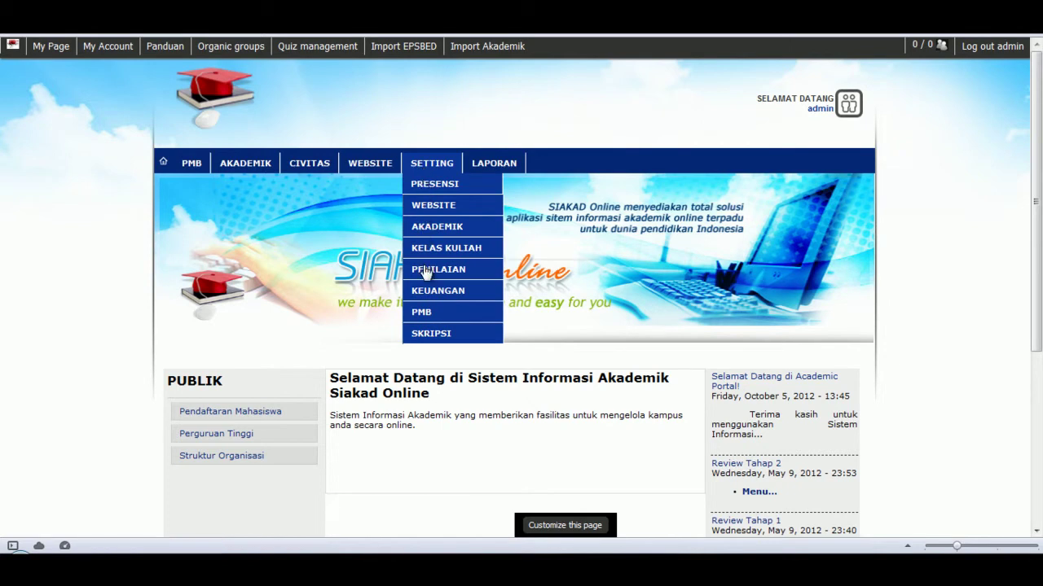
{"action": "mouse_move", "coordinate": [425, 272]}
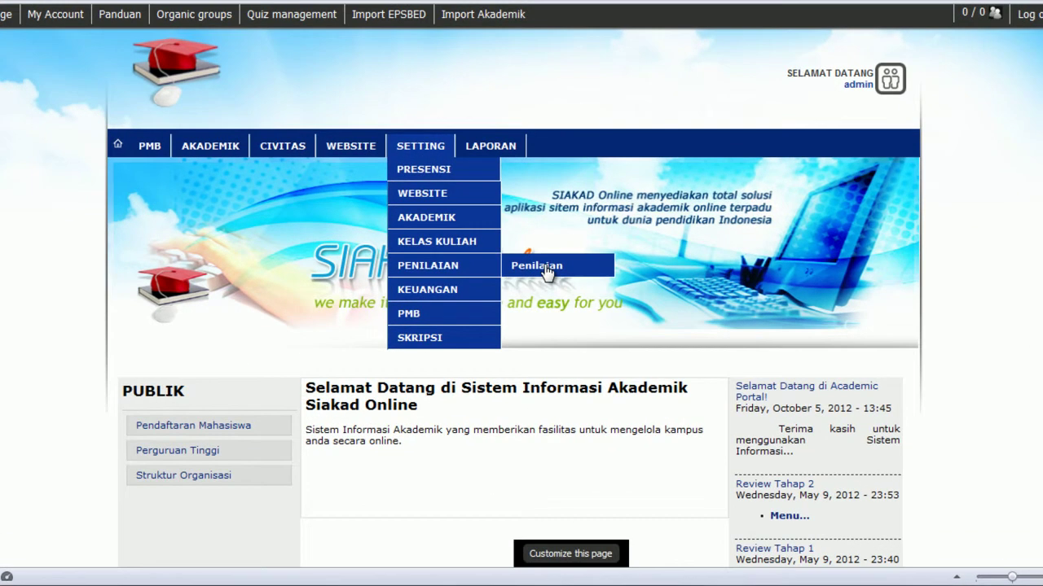
{"action": "left_click", "coordinate": [546, 272]}
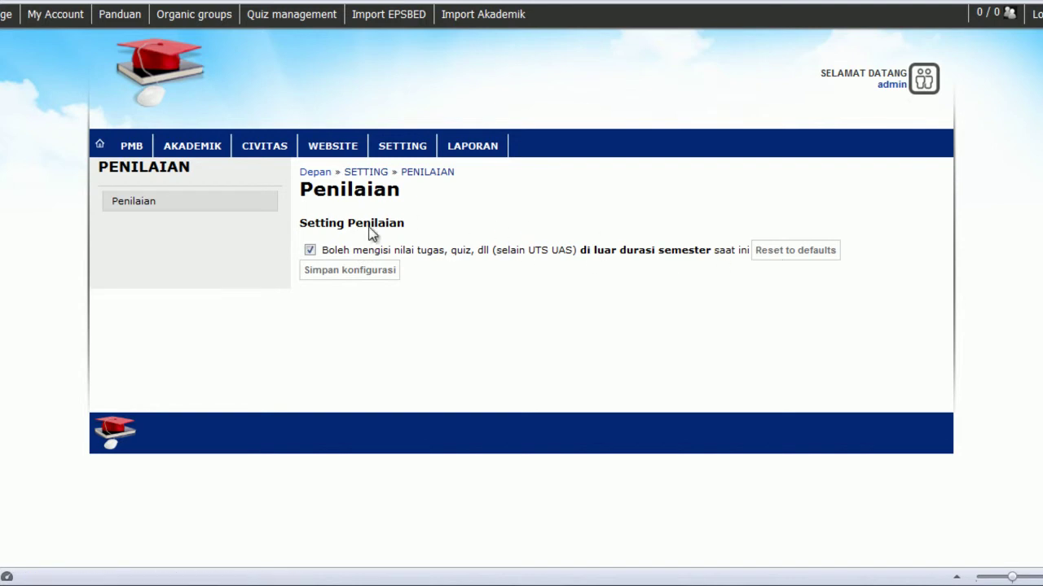
{"action": "left_click", "coordinate": [360, 270]}
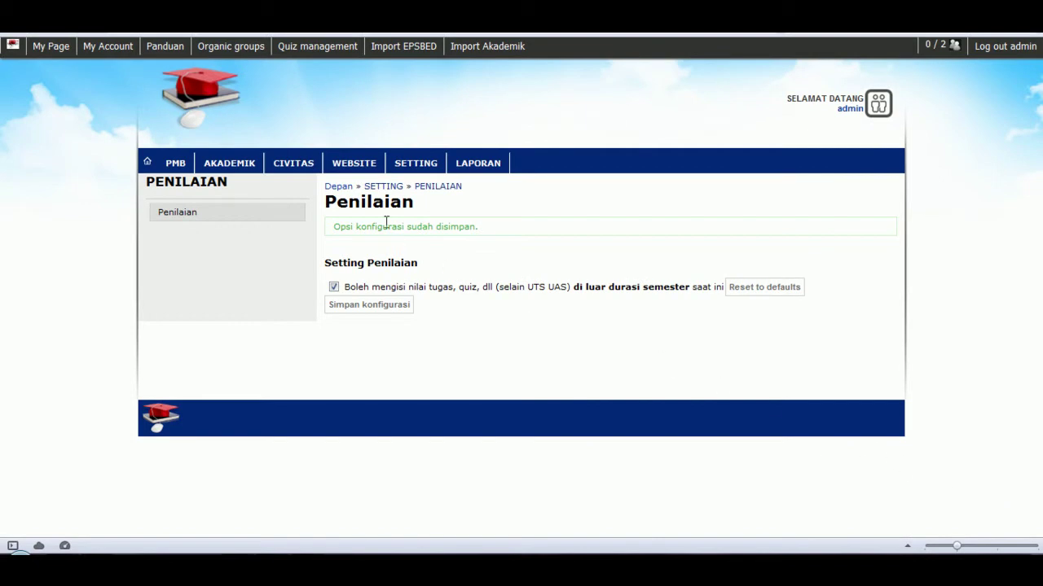
Open Isi Nilai Akhir and filter the final grades by year 2013 and semester GANJIL 2013/2014 for all classes and lecturers.
{"action": "mouse_move", "coordinate": [408, 167]}
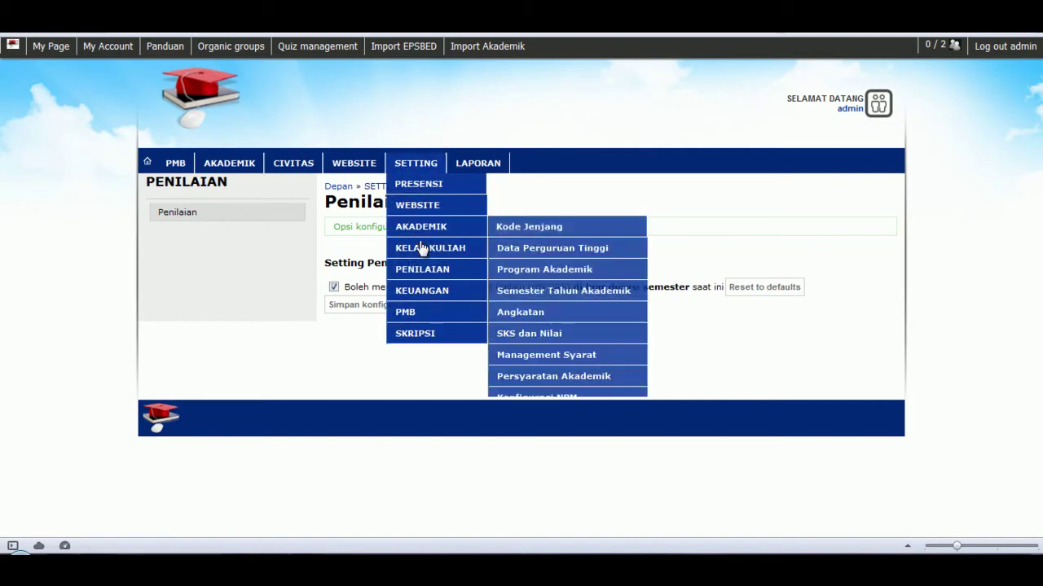
{"action": "mouse_move", "coordinate": [418, 272]}
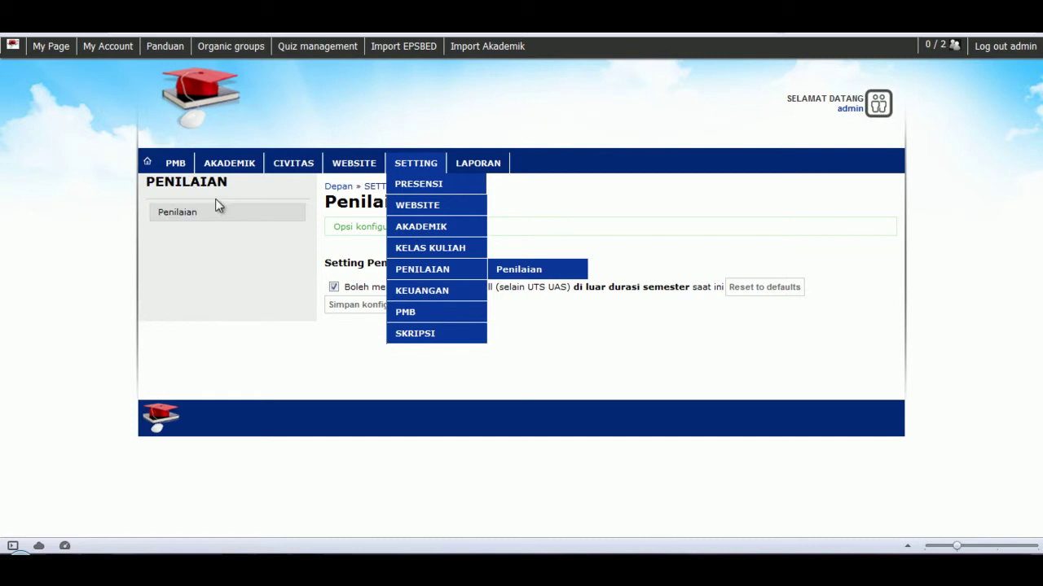
{"action": "mouse_move", "coordinate": [225, 164]}
{"action": "mouse_move", "coordinate": [230, 206]}
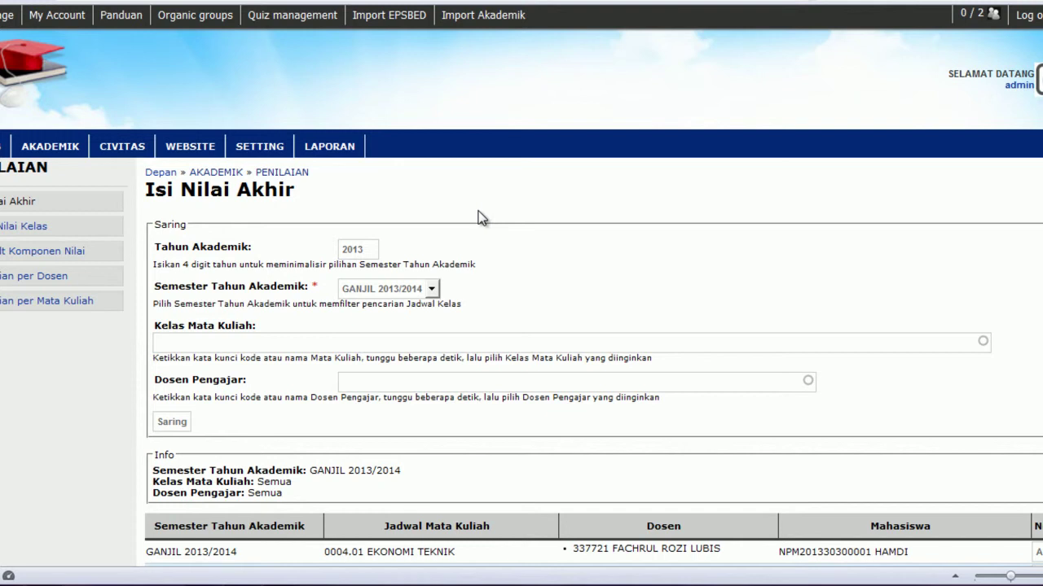
{"action": "scroll", "coordinate": [558, 302], "scroll_direction": "down", "scroll_amount": 3}
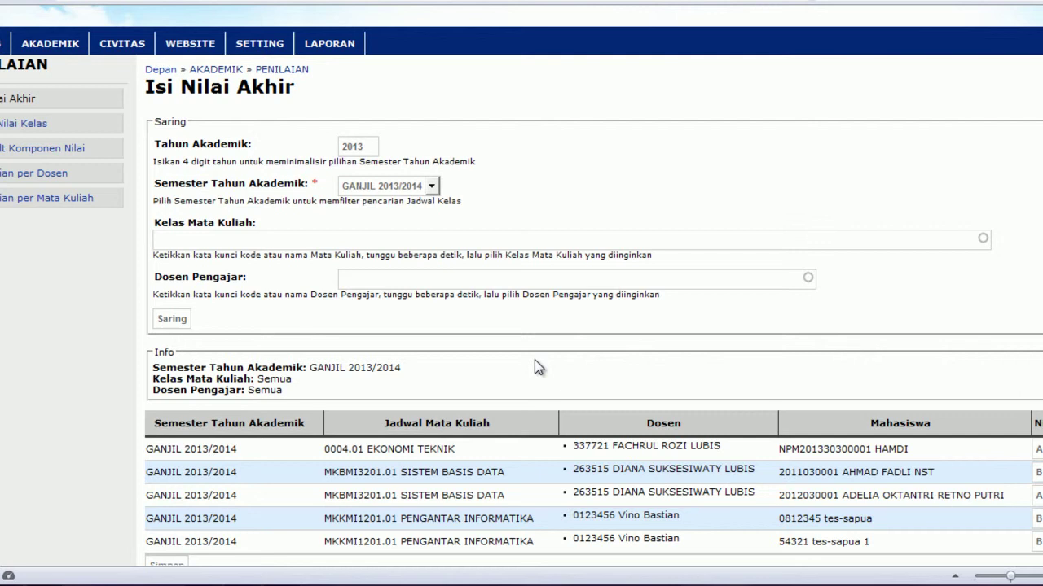
{"action": "left_click", "coordinate": [366, 145]}
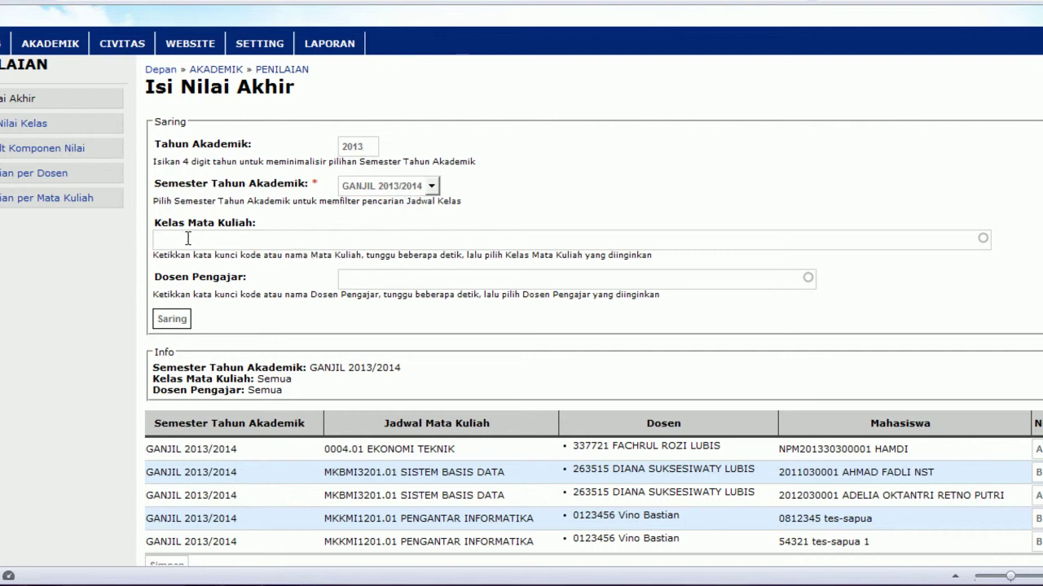
{"action": "left_click", "coordinate": [273, 237]}
{"action": "left_click", "coordinate": [371, 277]}
{"action": "left_click", "coordinate": [173, 320]}
{"action": "scroll", "coordinate": [382, 314], "scroll_direction": "down", "scroll_amount": 2}
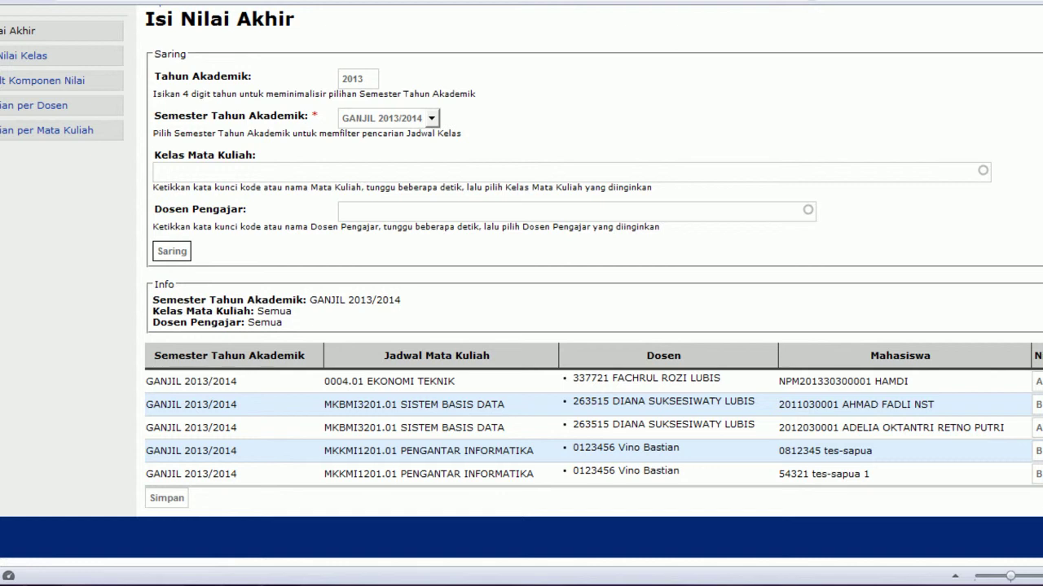
Set the final grades of the five listed students, in row order, to B, A, B, C and A, and save them.
{"action": "left_click", "coordinate": [1037, 382]}
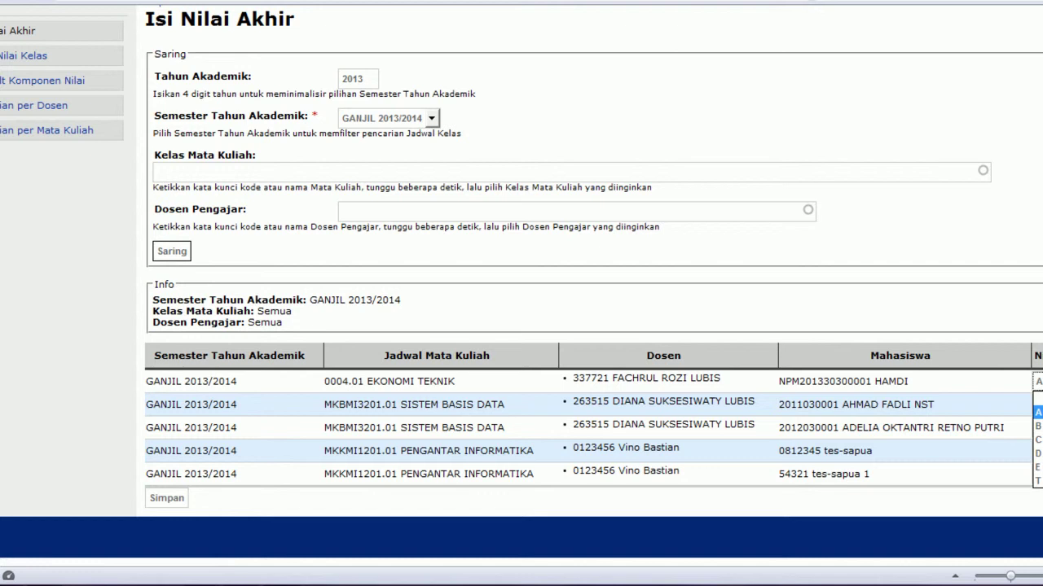
{"action": "key", "text": "Down"}
{"action": "key", "text": "Return"}
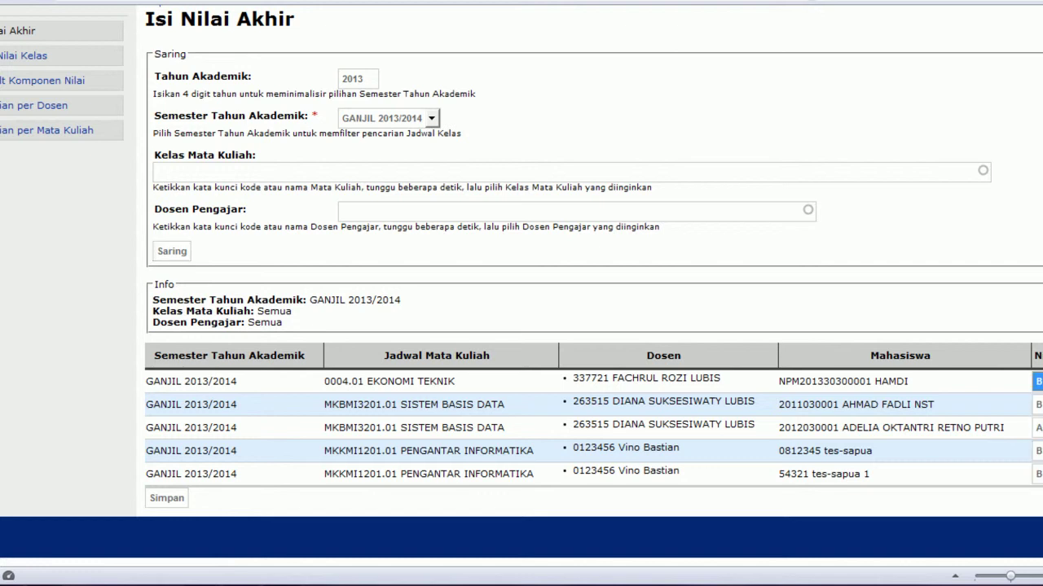
{"action": "left_click", "coordinate": [1037, 404]}
{"action": "key", "text": "Up"}
{"action": "key", "text": "Return"}
{"action": "left_click", "coordinate": [1037, 427]}
{"action": "key", "text": "Down"}
{"action": "key", "text": "Return"}
{"action": "left_click", "coordinate": [1038, 450]}
{"action": "key", "text": "Down"}
{"action": "key", "text": "Return"}
{"action": "left_click", "coordinate": [1038, 474]}
{"action": "key", "text": "Up"}
{"action": "key", "text": "Return"}
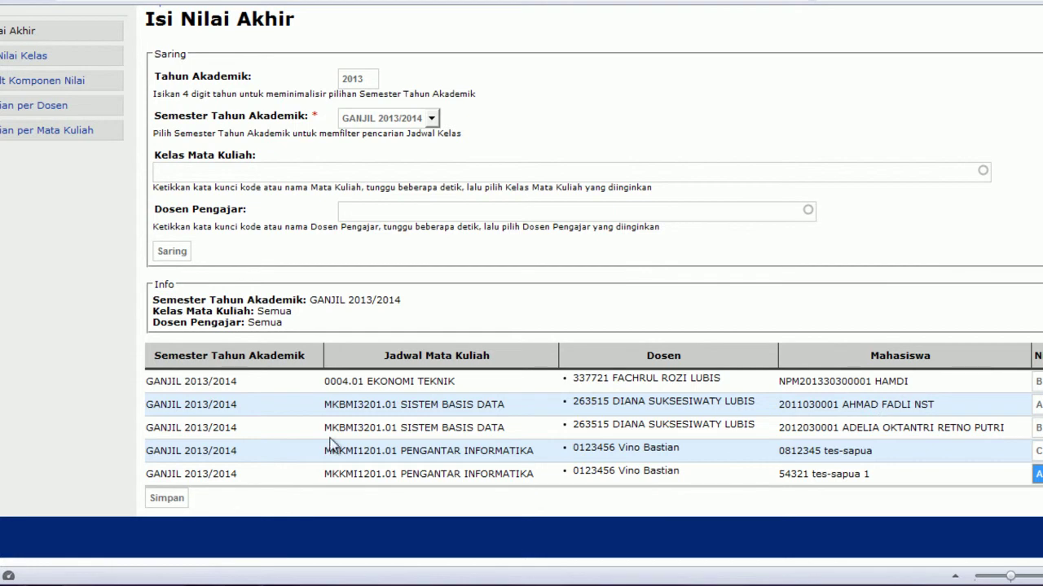
{"action": "left_click", "coordinate": [171, 502]}
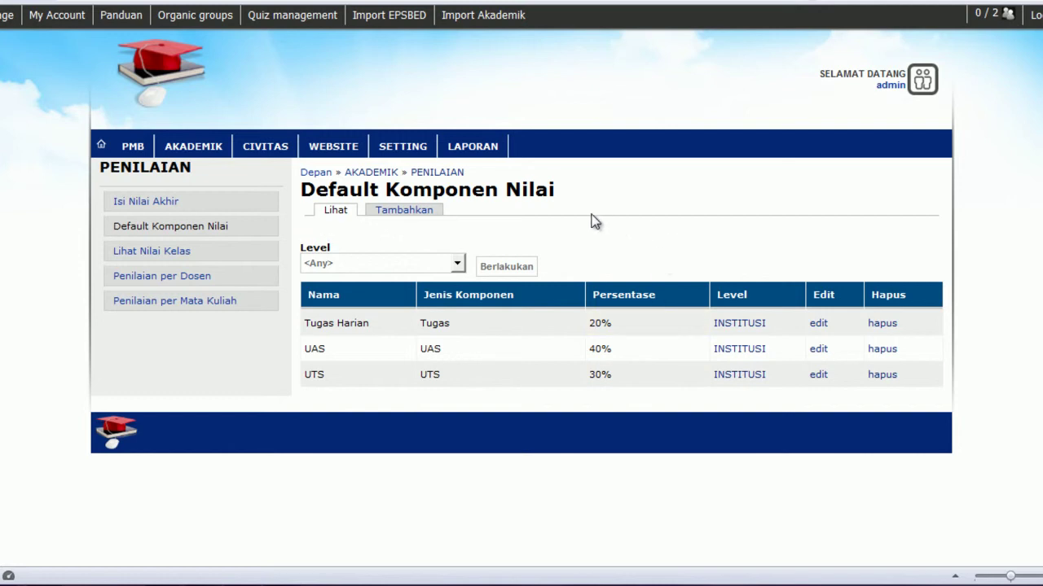
Add a default grade component named Quiz with component type Quiz, percentage 10% and level INSTITUSI, and save it.
{"action": "left_click", "coordinate": [429, 213]}
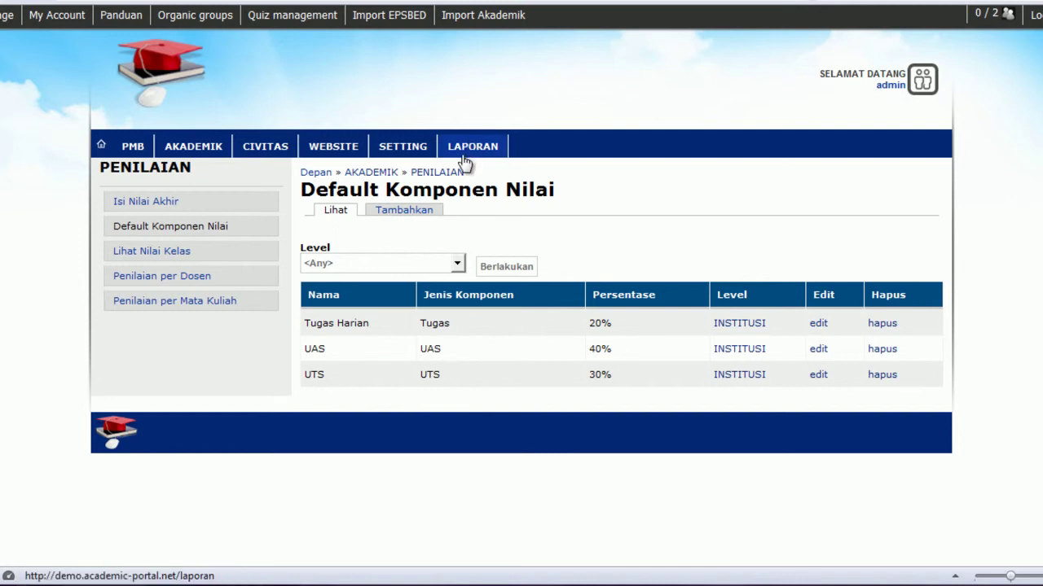
{"action": "left_click", "coordinate": [492, 253]}
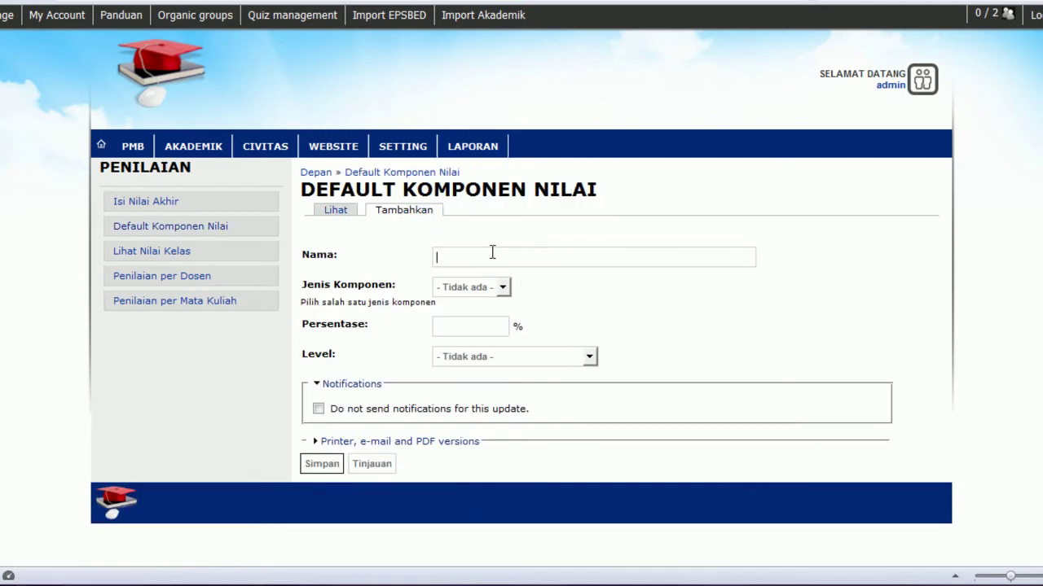
{"action": "type", "text": "Quiz"}
{"action": "left_click", "coordinate": [491, 289]}
{"action": "left_click", "coordinate": [486, 360]}
{"action": "left_click", "coordinate": [485, 328]}
{"action": "type", "text": "10"}
{"action": "left_click", "coordinate": [488, 361]}
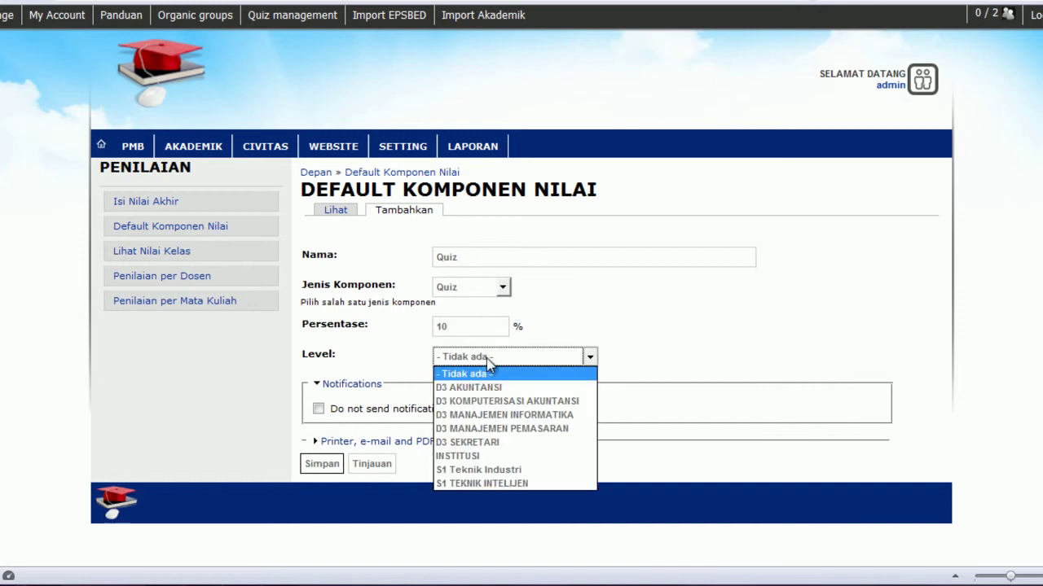
{"action": "left_click", "coordinate": [480, 454]}
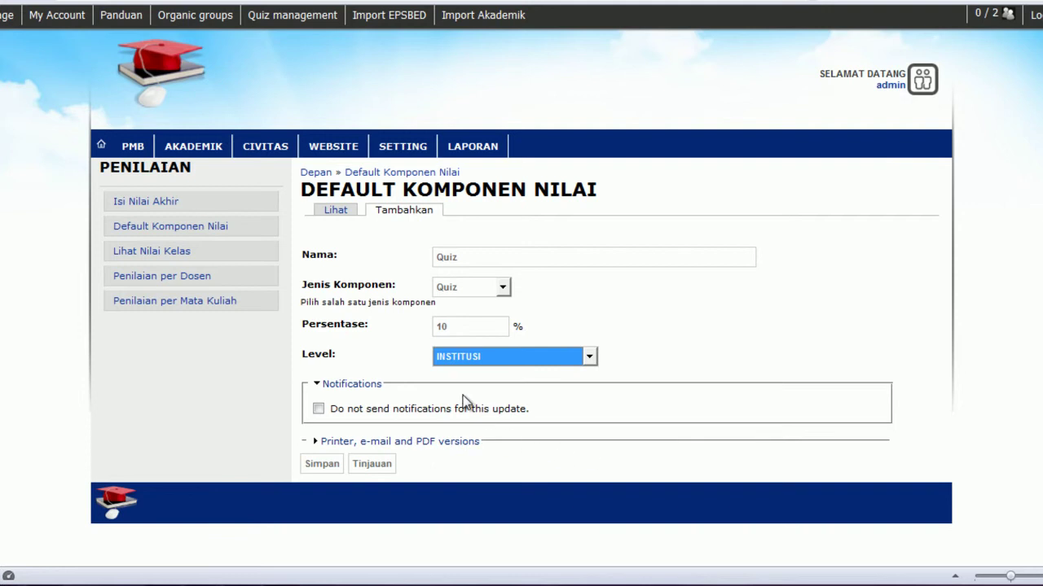
{"action": "left_click", "coordinate": [323, 465]}
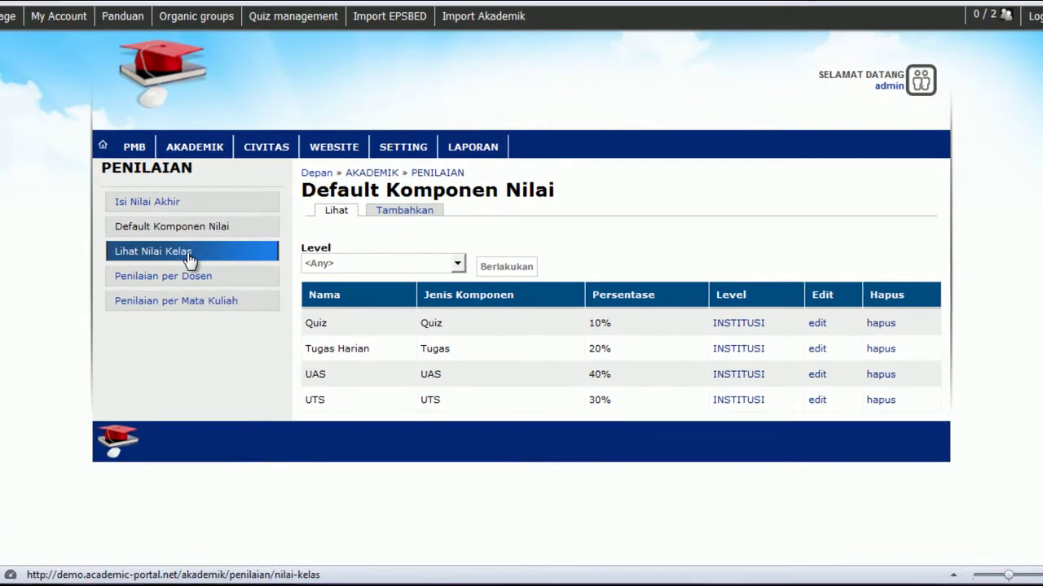
In Lihat Nilai Kelas, filter by GANJIL 2013/2014, S1 Teknik Industri and Kurikukulum TI 2013, and open the EKONOMI TEKNIK class grades.
{"action": "left_click", "coordinate": [189, 258]}
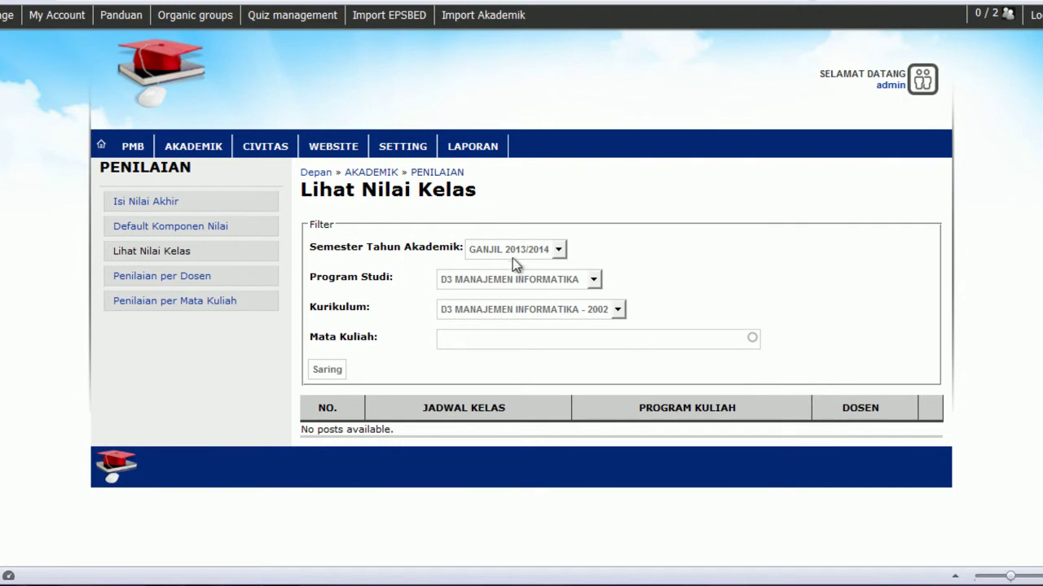
{"action": "left_click", "coordinate": [533, 253]}
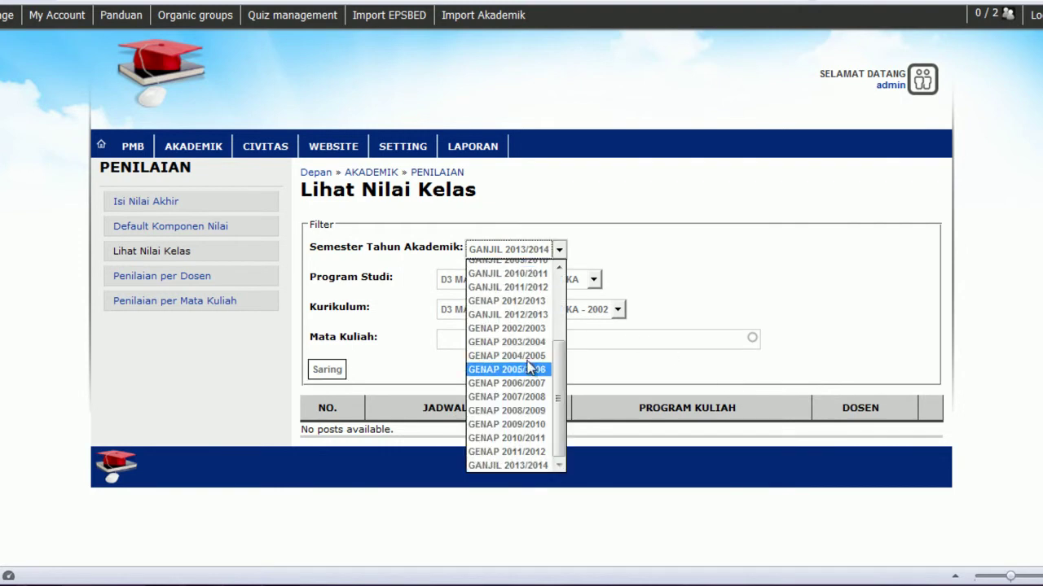
{"action": "left_click", "coordinate": [526, 465]}
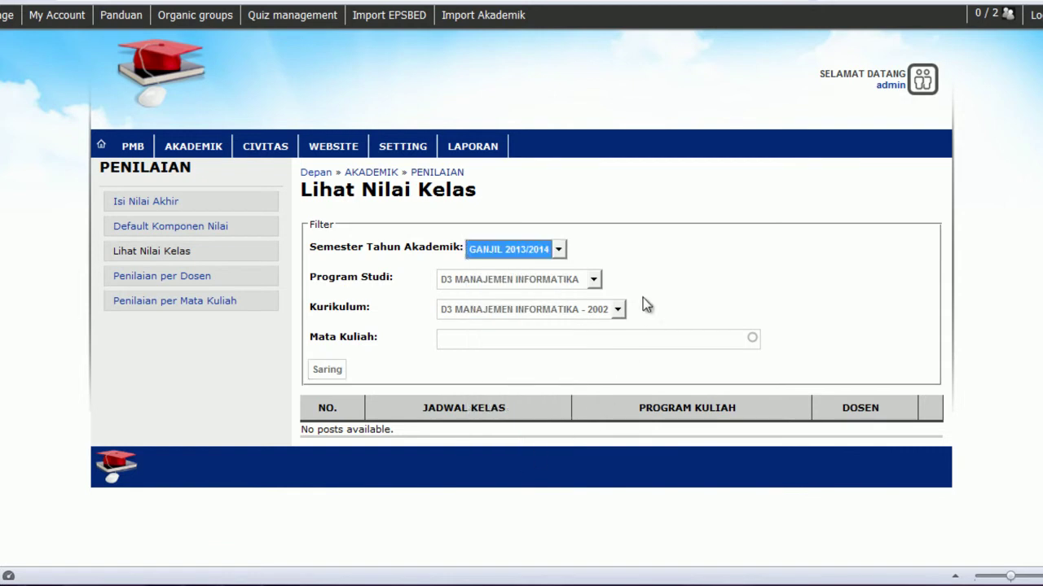
{"action": "left_click", "coordinate": [580, 280]}
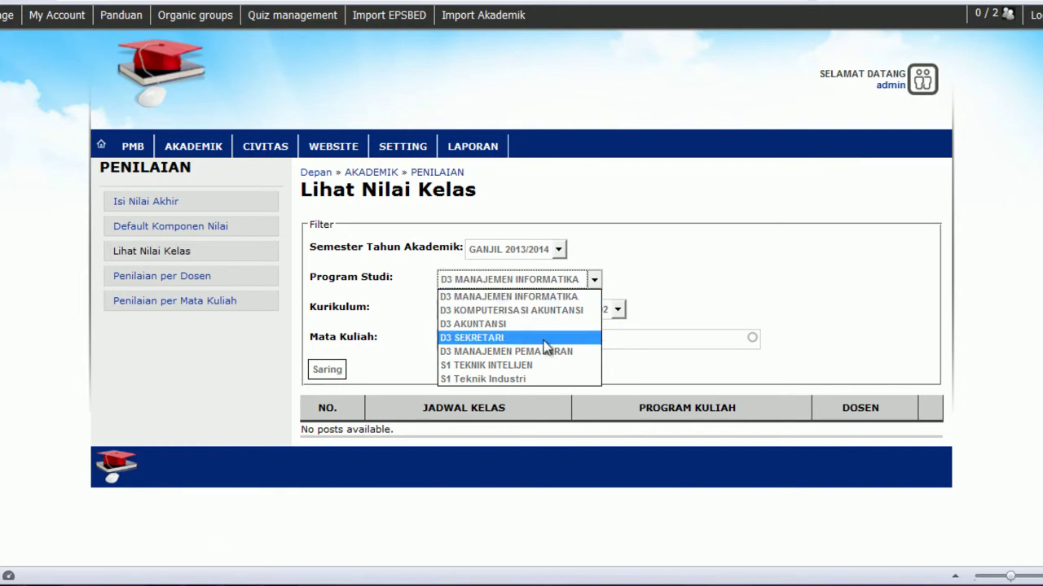
{"action": "left_click", "coordinate": [530, 380]}
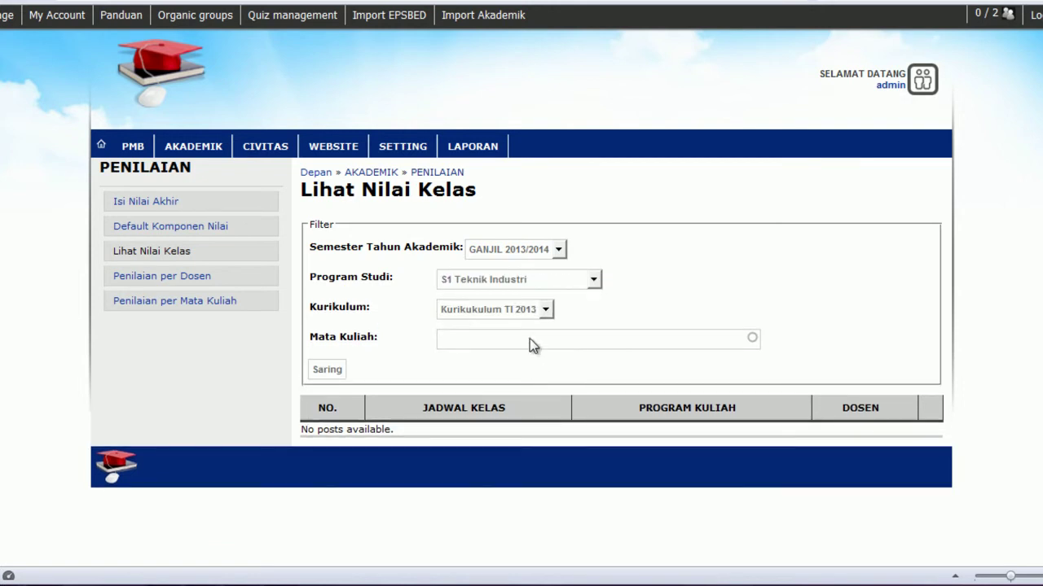
{"action": "left_click", "coordinate": [514, 313]}
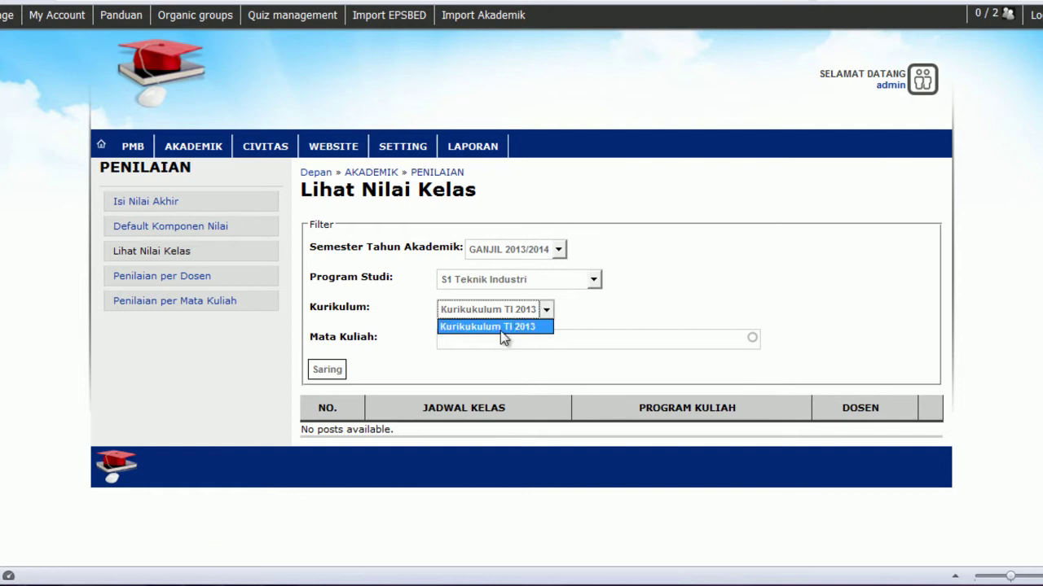
{"action": "left_click", "coordinate": [501, 334]}
{"action": "left_click", "coordinate": [328, 371]}
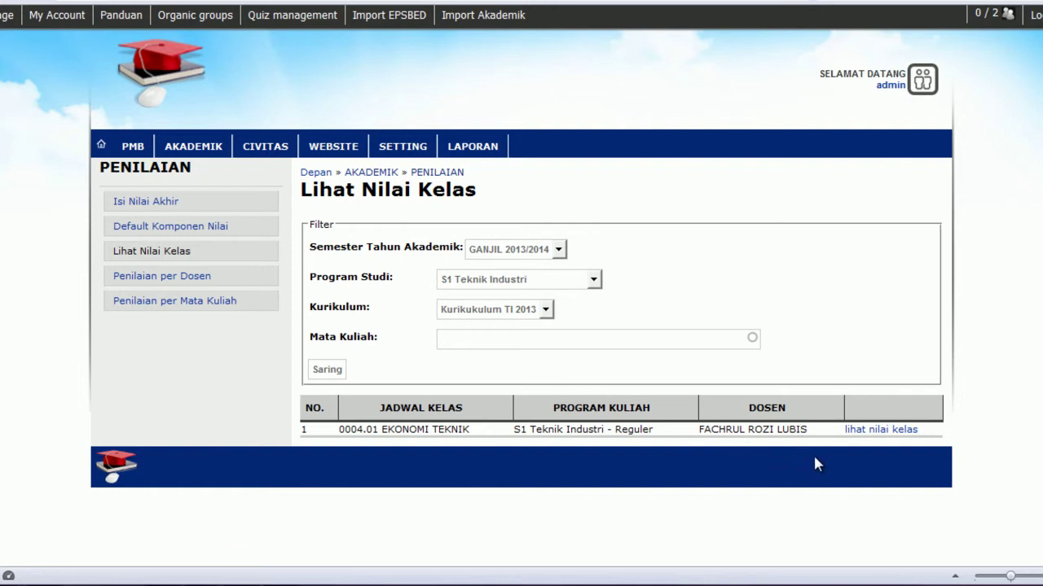
{"action": "left_click", "coordinate": [877, 432]}
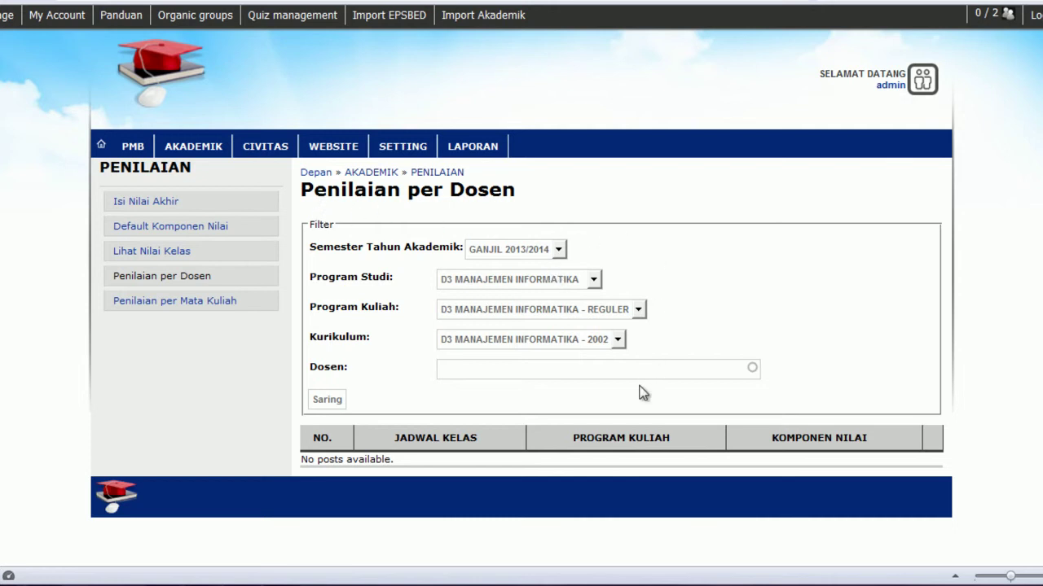
Filter Penilaian per Dosen by GANJIL 2013/2014, S1 Teknik Industri, program S1 Teknik Industri - Reguler and curriculum Kurikukulum TI 2013.
{"action": "left_click", "coordinate": [528, 250]}
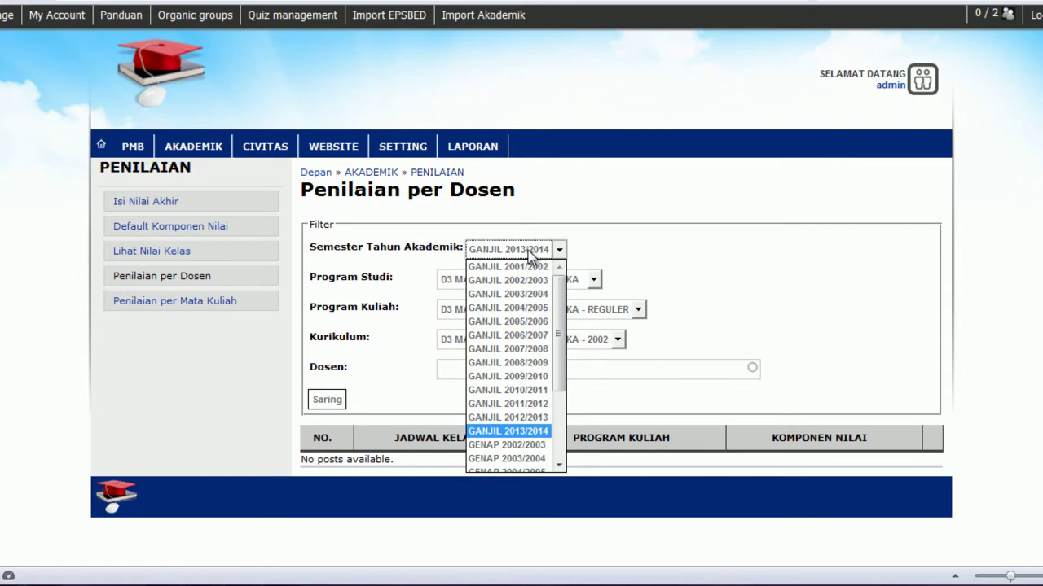
{"action": "left_click", "coordinate": [541, 434]}
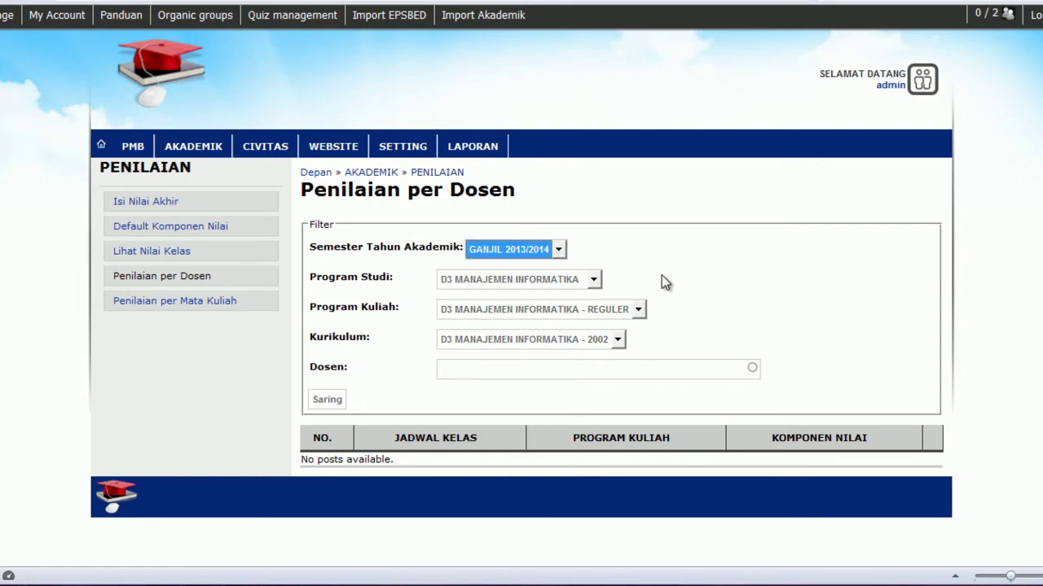
{"action": "left_click", "coordinate": [577, 285]}
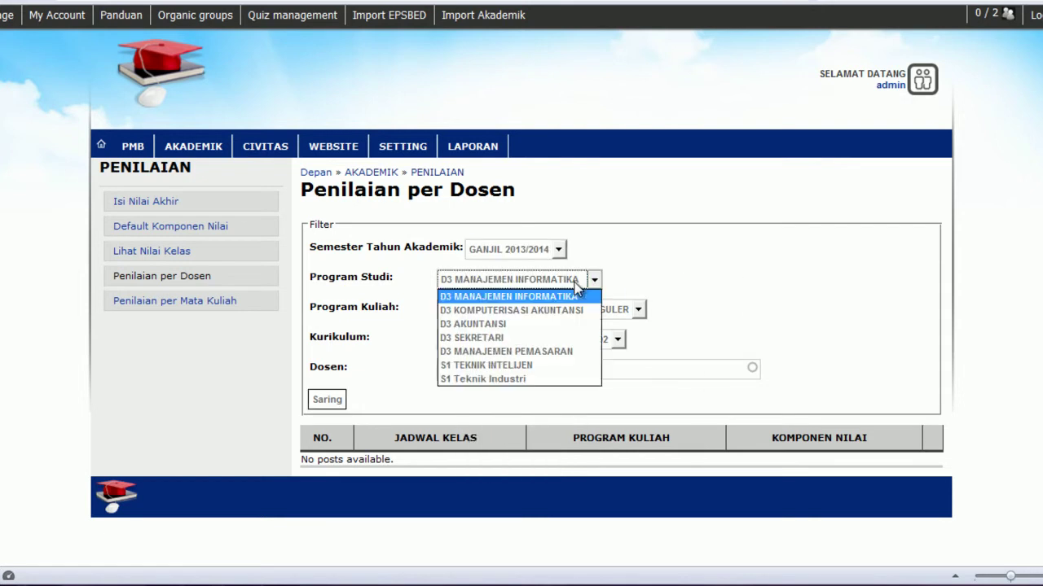
{"action": "left_click", "coordinate": [546, 381]}
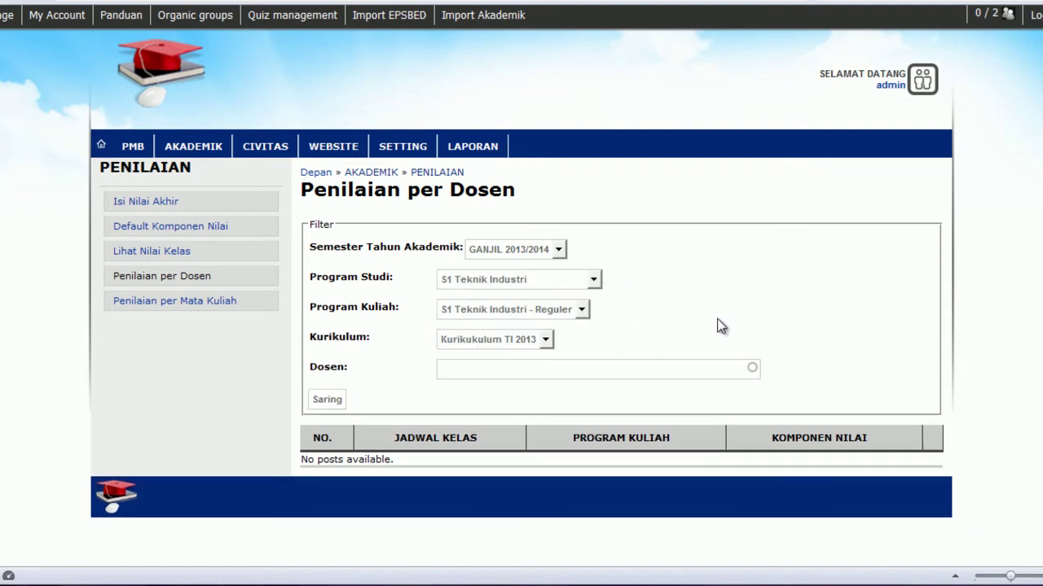
{"action": "left_click", "coordinate": [529, 312]}
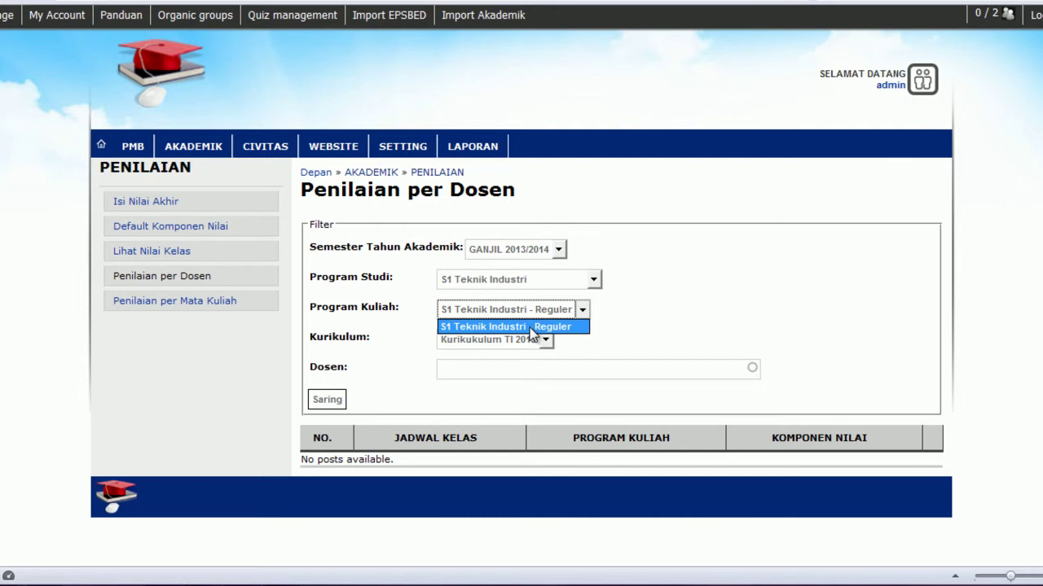
{"action": "left_click", "coordinate": [531, 327]}
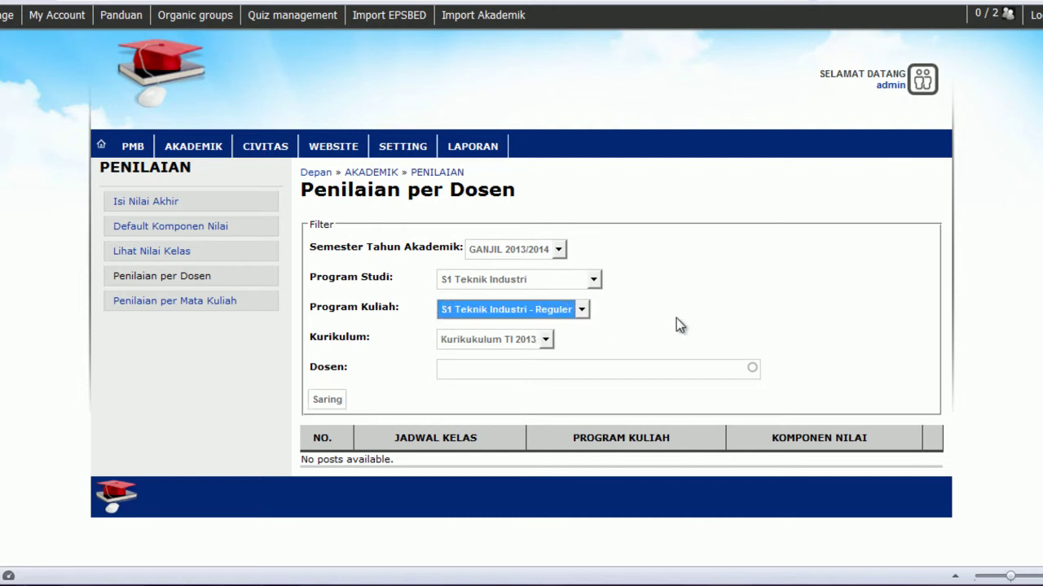
{"action": "left_click", "coordinate": [514, 342]}
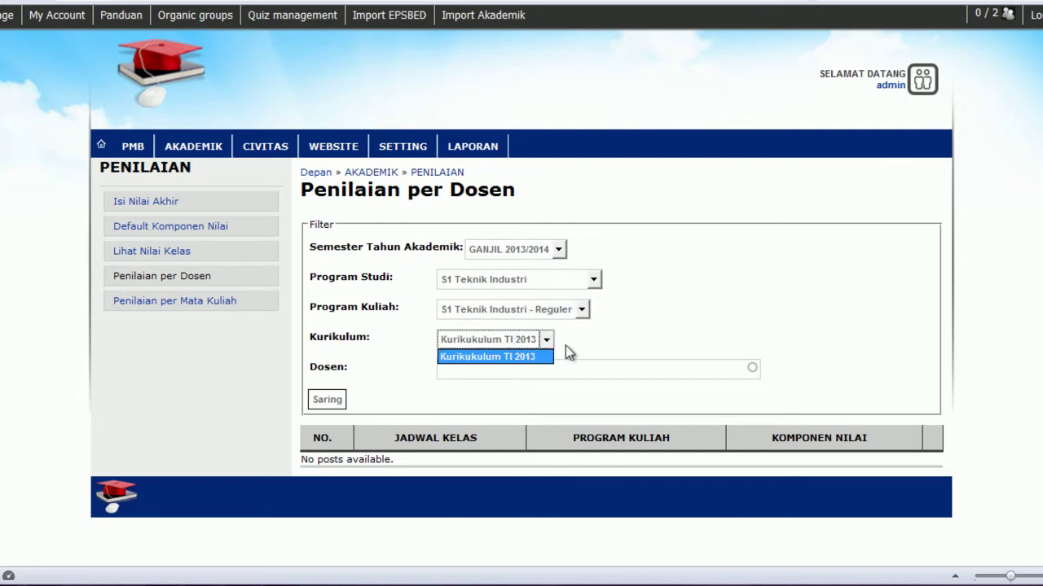
{"action": "left_click", "coordinate": [514, 357]}
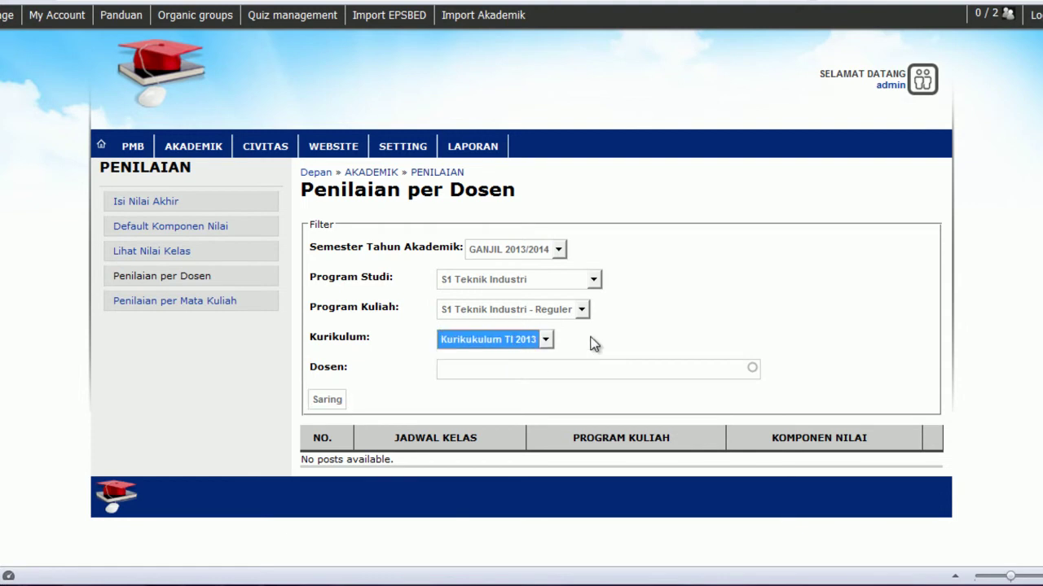
{"action": "left_click", "coordinate": [608, 340]}
{"action": "left_click", "coordinate": [328, 400]}
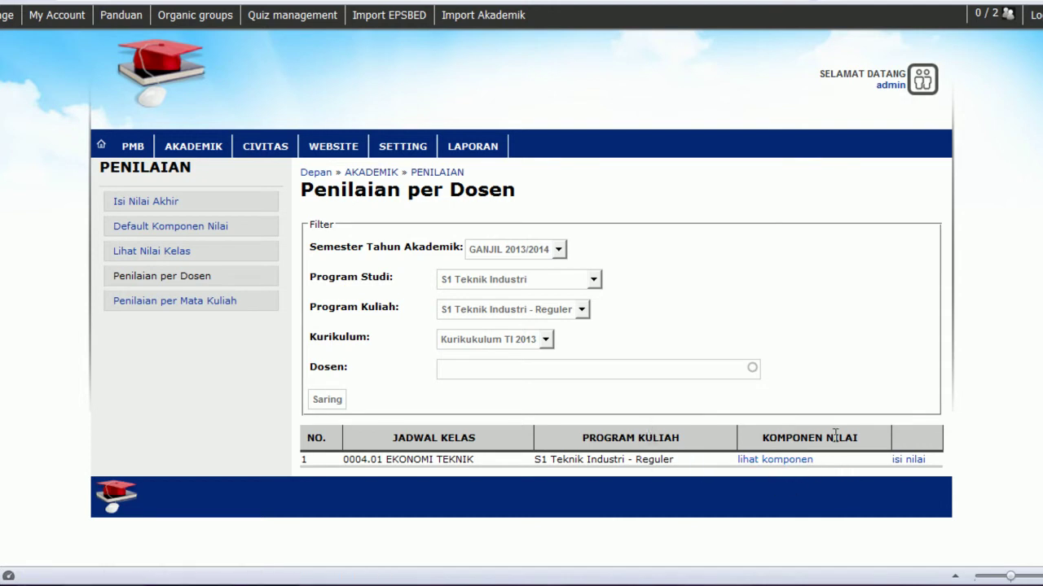
Open the EKONOMI TEKNIK grade components and start a new component named Tugas with component type Tugas.
{"action": "left_click", "coordinate": [776, 461]}
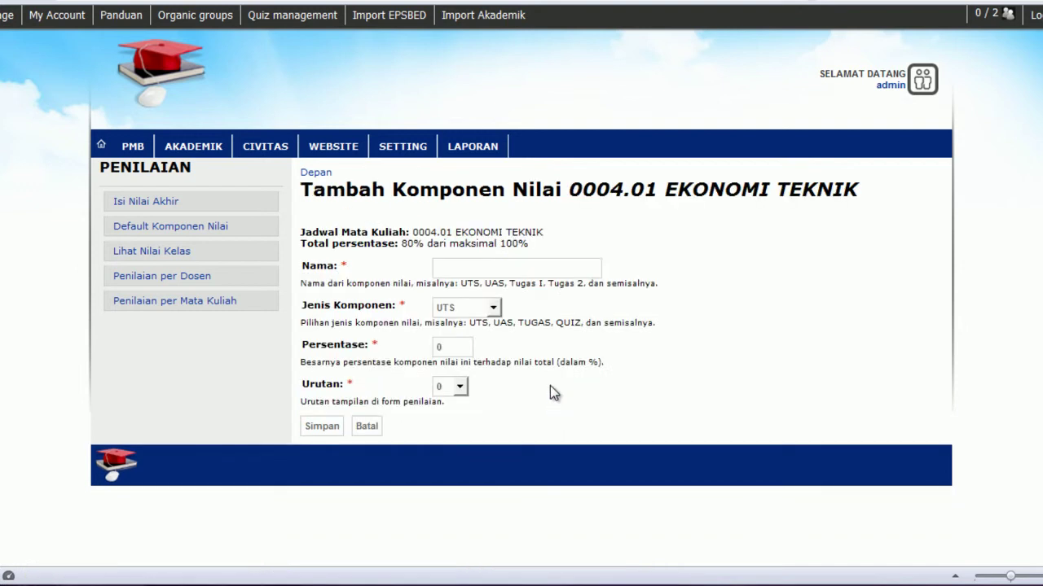
{"action": "left_click", "coordinate": [457, 271]}
{"action": "type", "text": "Quiz"}
{"action": "key", "text": "BackSpace"}
{"action": "key", "text": "BackSpace"}
{"action": "key", "text": "BackSpace"}
{"action": "key", "text": "BackSpace"}
{"action": "type", "text": "Tugas"}
{"action": "left_click", "coordinate": [472, 307]}
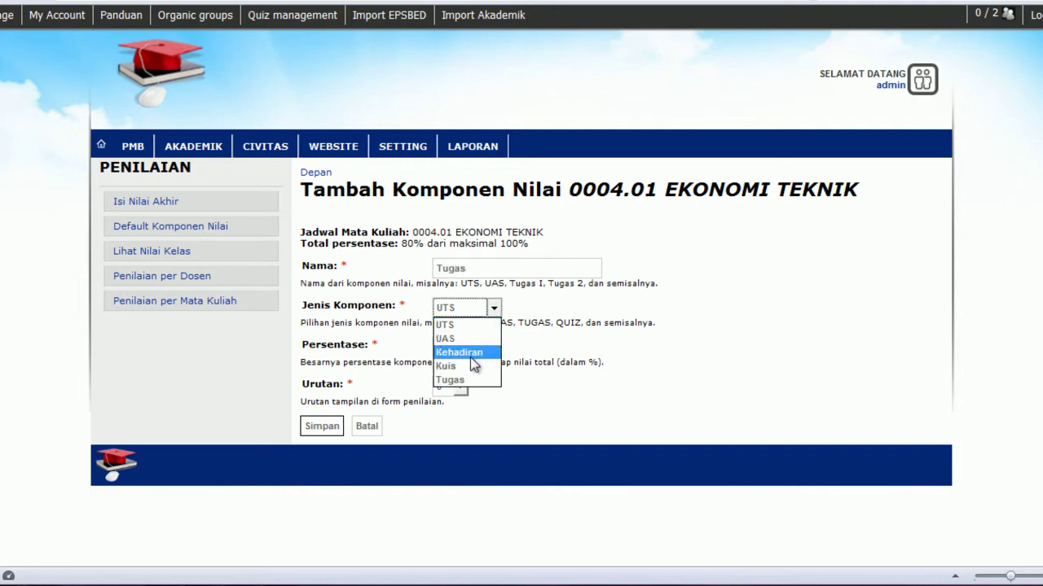
{"action": "left_click", "coordinate": [466, 381]}
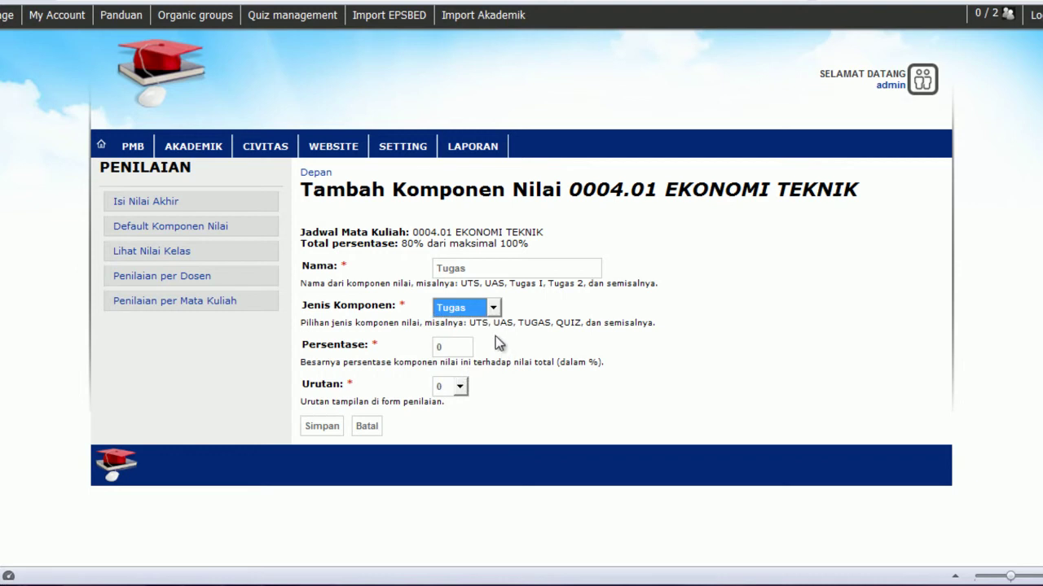
Set the new Tugas component's percentage to 20% and its display order to 2, and save it.
{"action": "left_click", "coordinate": [443, 348]}
{"action": "key", "text": "BackSpace"}
{"action": "type", "text": "20"}
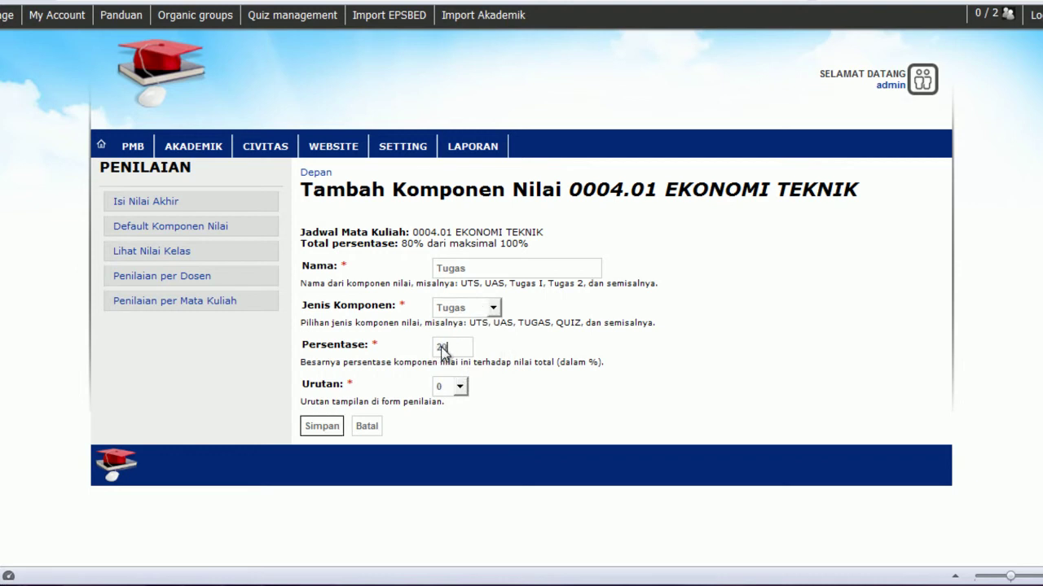
{"action": "left_click", "coordinate": [461, 389]}
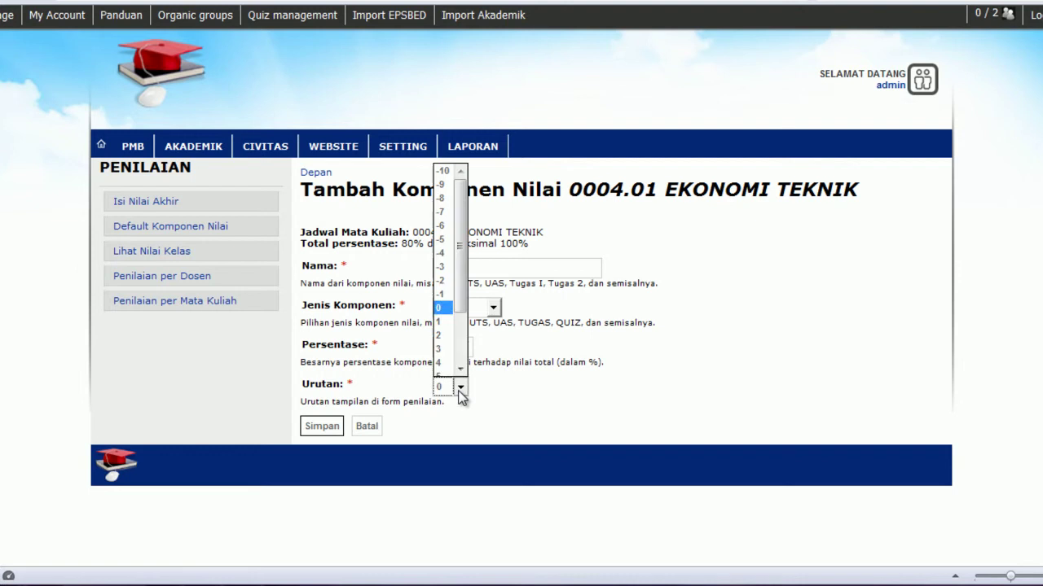
{"action": "left_click", "coordinate": [446, 337]}
{"action": "left_click", "coordinate": [320, 425]}
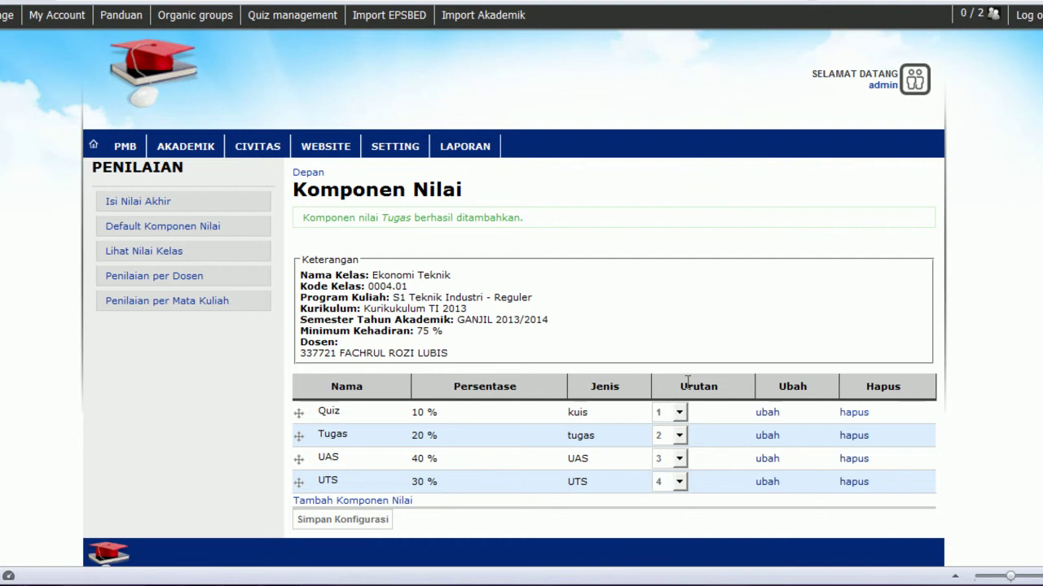
Keep UTS at display order 4 and save the grade component configuration for Ekonomi Teknik.
{"action": "left_click", "coordinate": [680, 482]}
{"action": "left_click", "coordinate": [681, 485]}
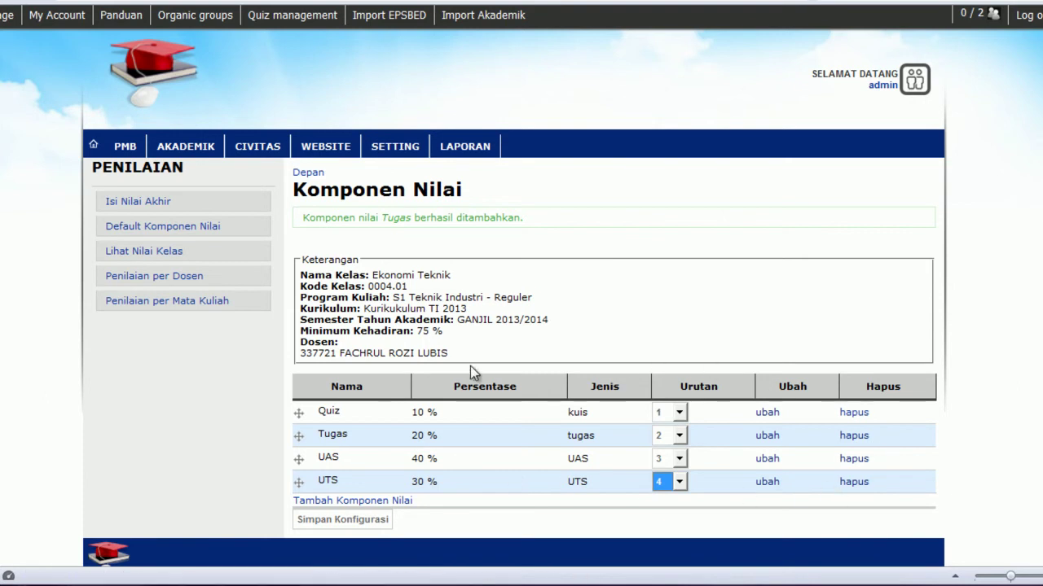
{"action": "left_click", "coordinate": [365, 522]}
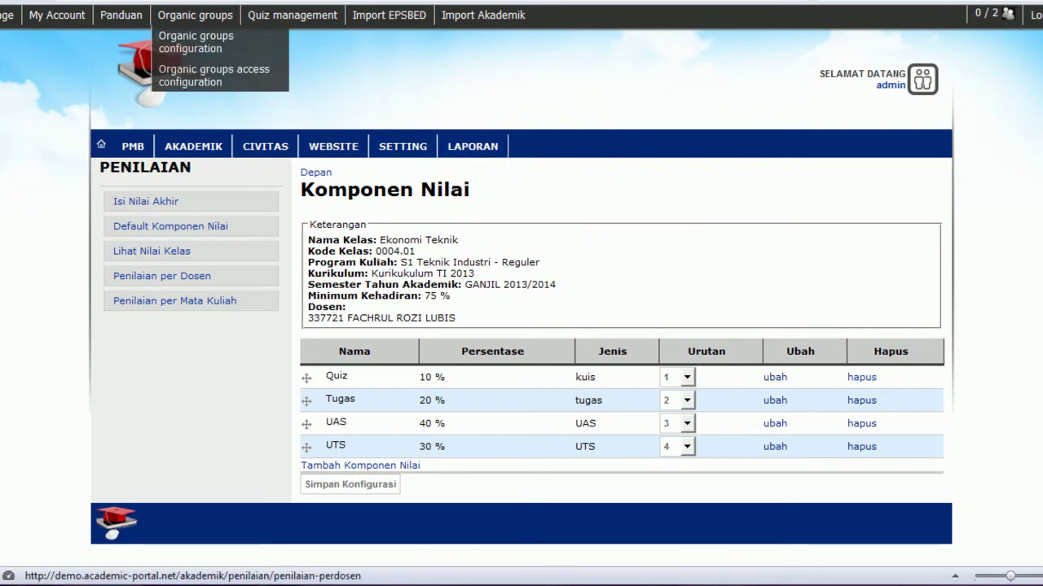
From Penilaian per Dosen, enter the EKONOMI TEKNIK student's grades as UTS 85, UAS 90, Quiz 100 and Tugas 80, and submit them with the Reguler method.
{"action": "left_click", "coordinate": [161, 276]}
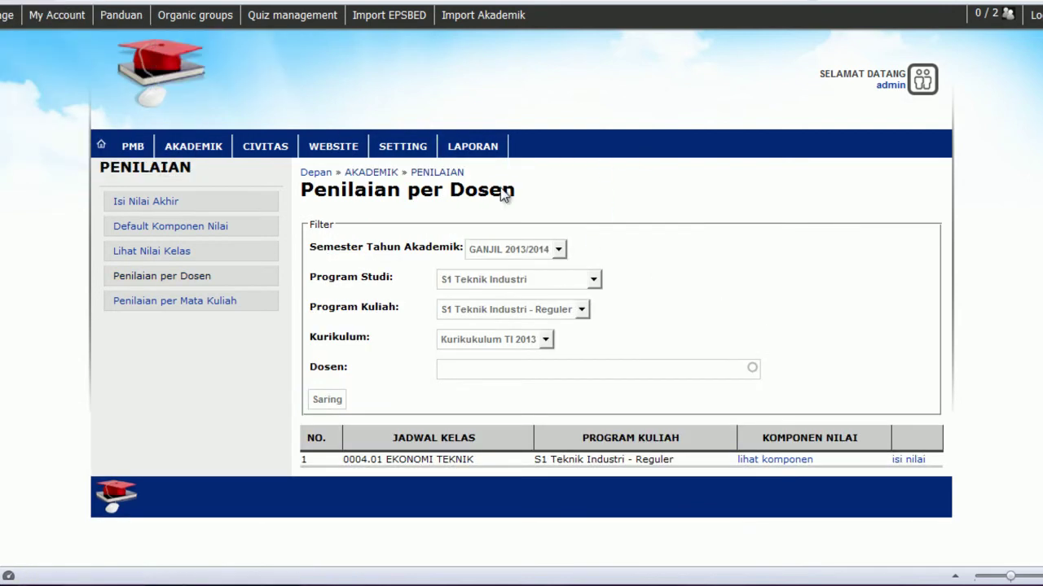
{"action": "left_click", "coordinate": [905, 462]}
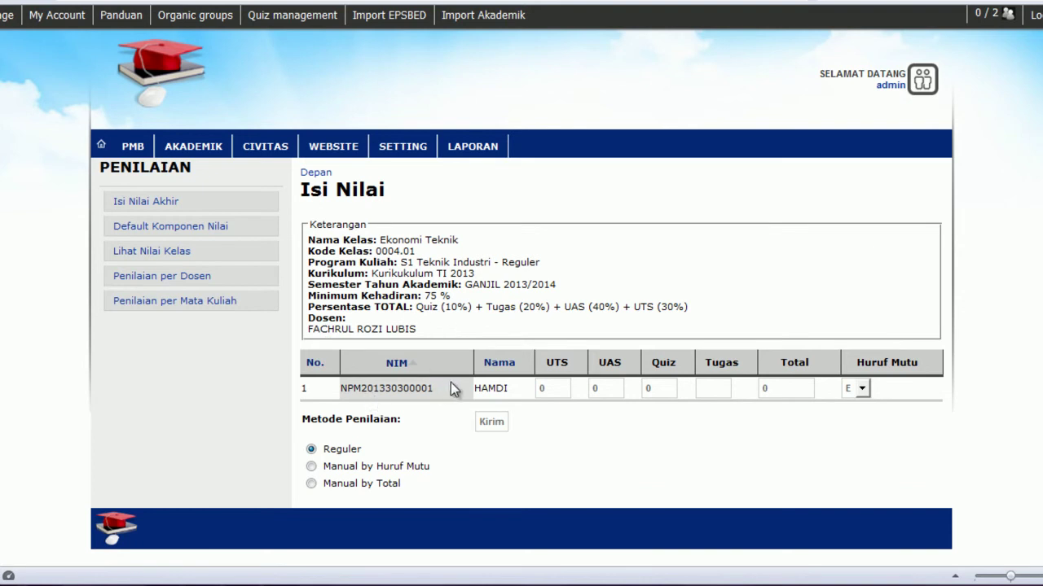
{"action": "left_click", "coordinate": [549, 388]}
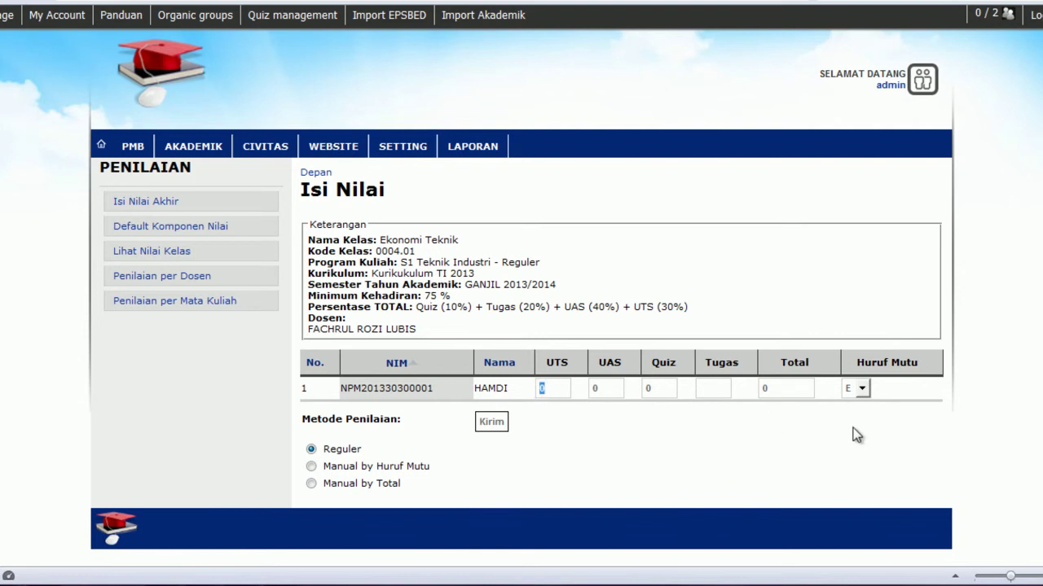
{"action": "type", "text": "85"}
{"action": "left_click", "coordinate": [595, 388]}
{"action": "type", "text": "90"}
{"action": "left_click", "coordinate": [650, 388]}
{"action": "left_click", "coordinate": [710, 386]}
{"action": "type", "text": "80"}
{"action": "left_click", "coordinate": [491, 421]}
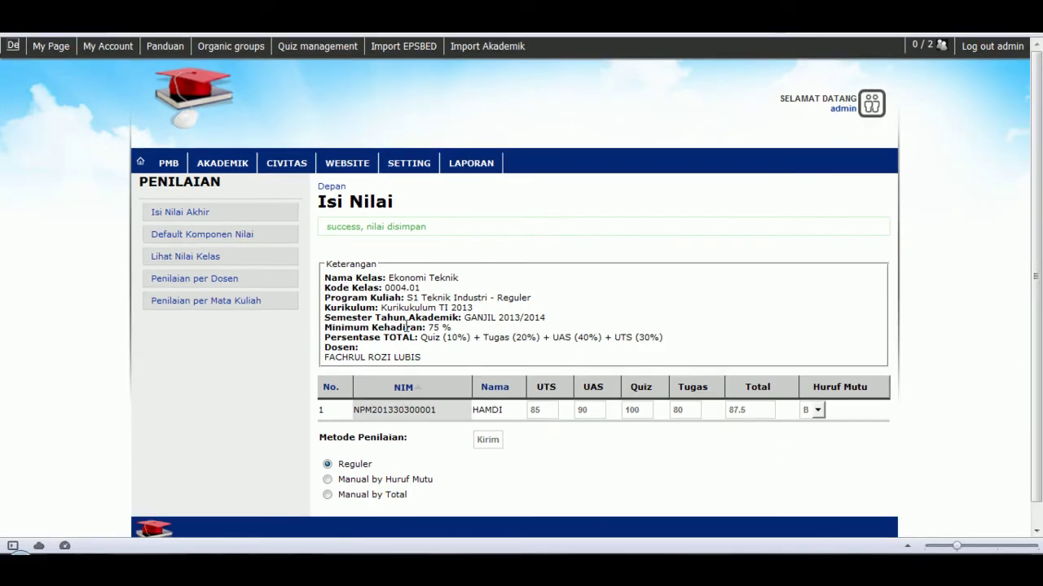
Open Penilaian per Mata Kuliah and filter the classes by GANJIL 2013/2014, S1 Teknik Industri and Kurikukulum TI 2013.
{"action": "left_click", "coordinate": [254, 304]}
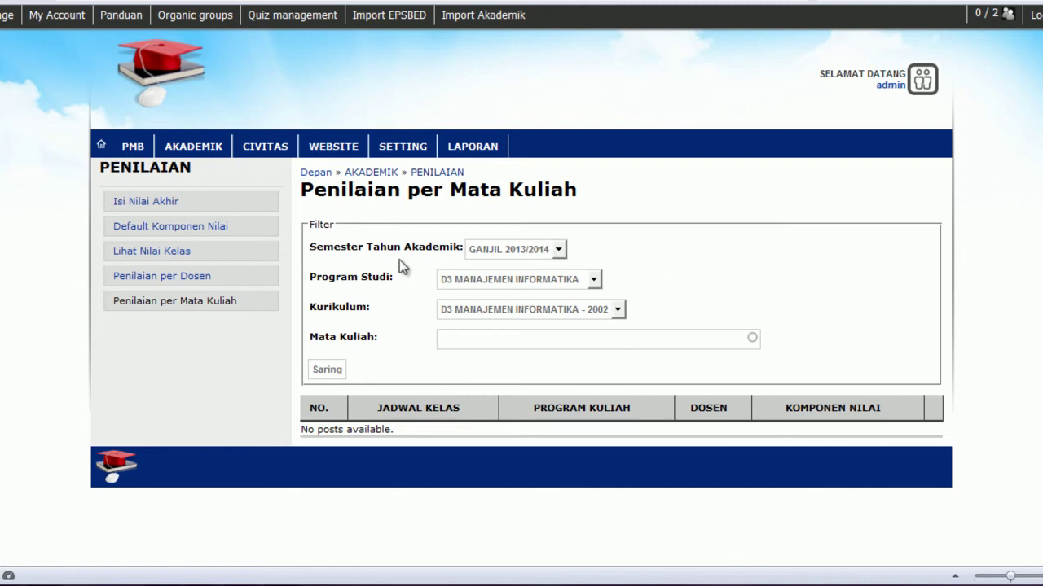
{"action": "left_click", "coordinate": [540, 281]}
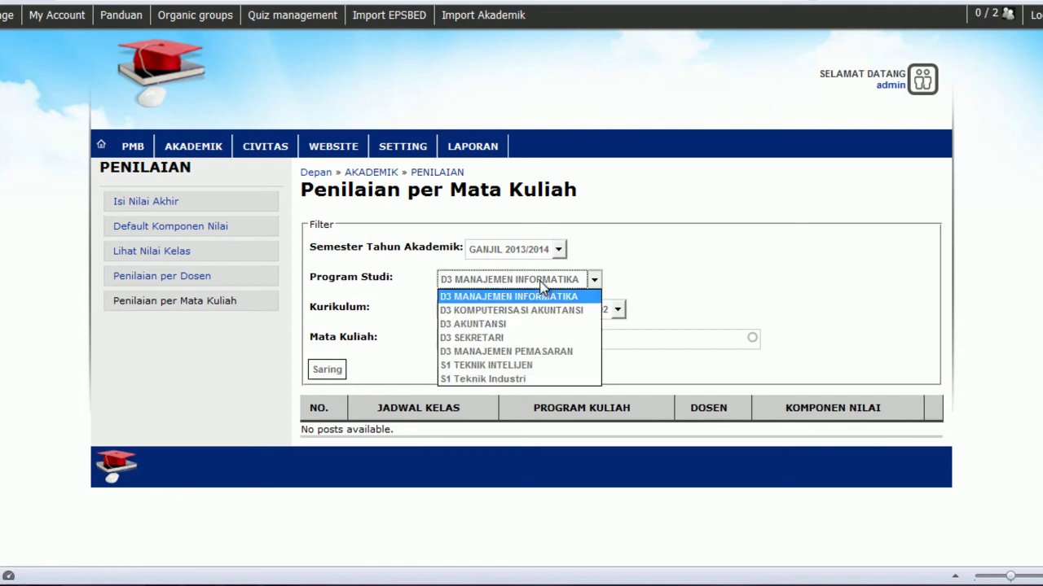
{"action": "left_click", "coordinate": [501, 379]}
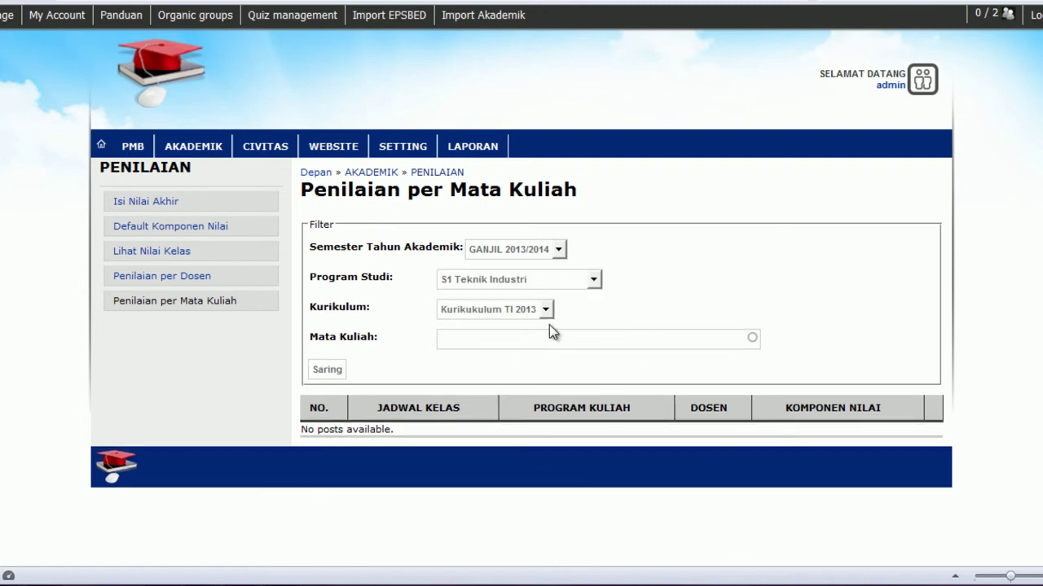
{"action": "left_click", "coordinate": [507, 311]}
{"action": "left_click", "coordinate": [506, 311]}
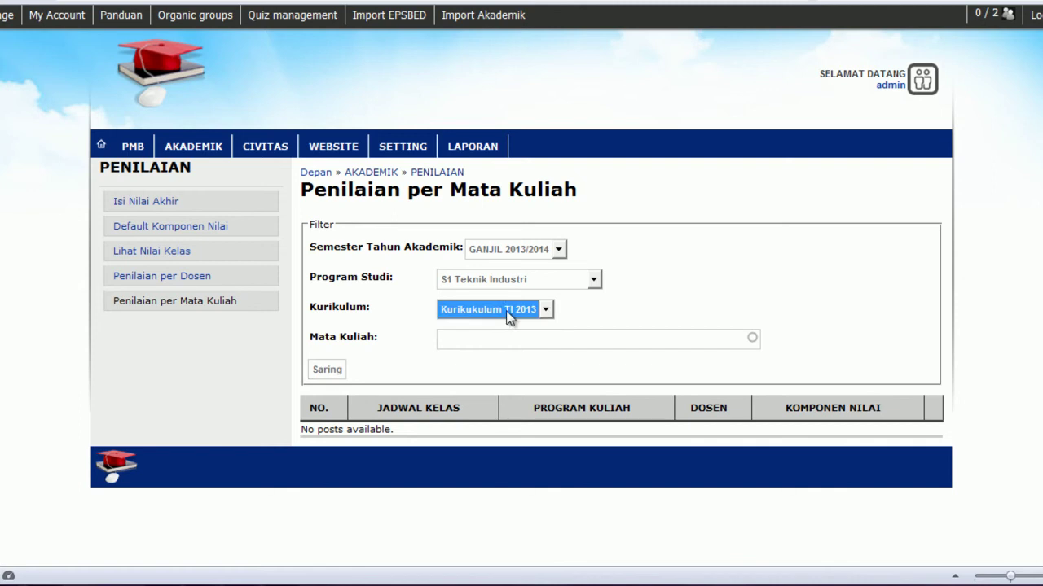
{"action": "left_click", "coordinate": [332, 371]}
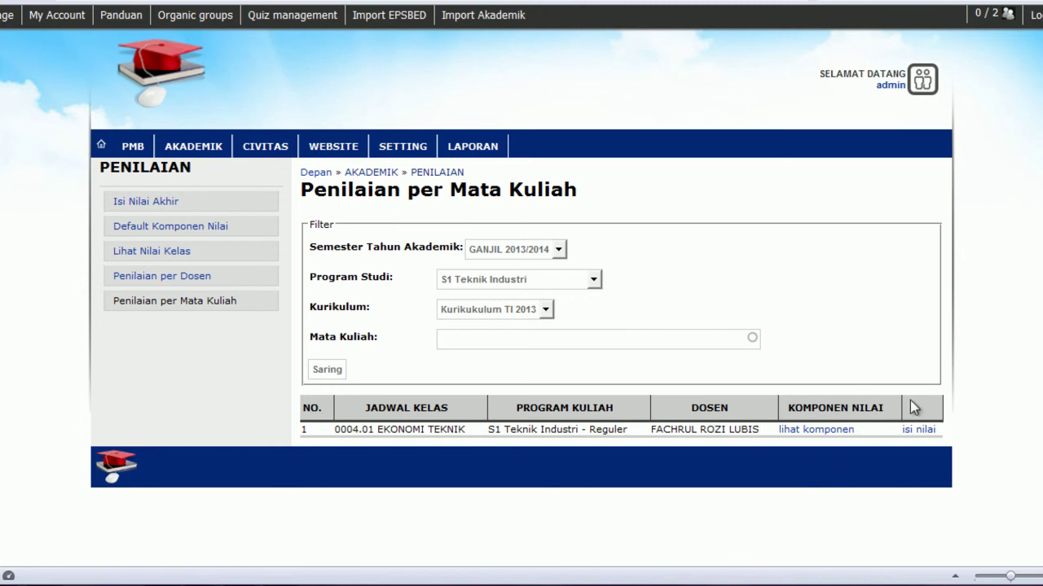
View the EKONOMI TEKNIK grade components, return to Penilaian per Mata Kuliah and open the class's grade entry form.
{"action": "left_click", "coordinate": [807, 430]}
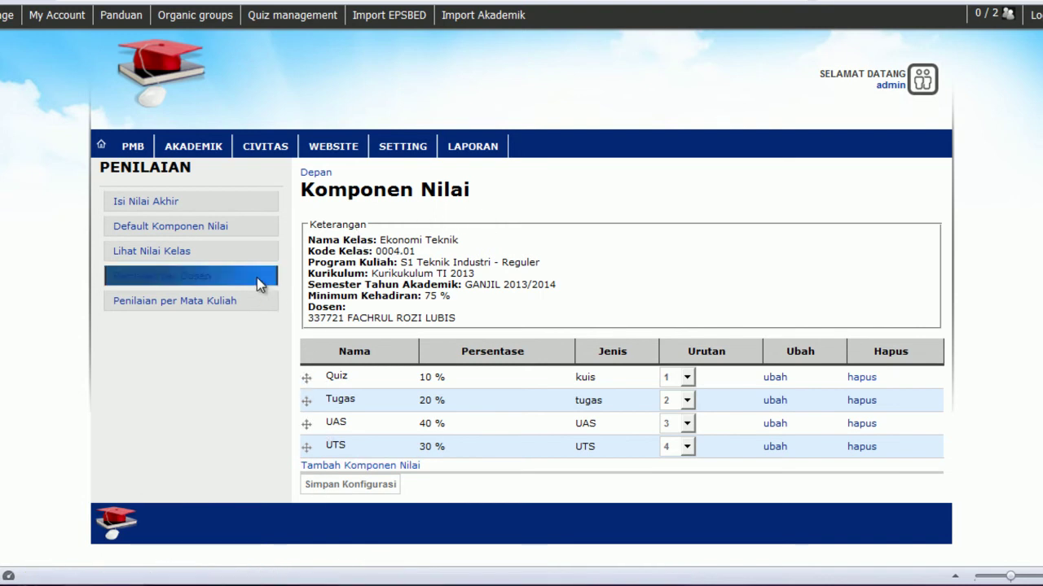
{"action": "mouse_move", "coordinate": [292, 15]}
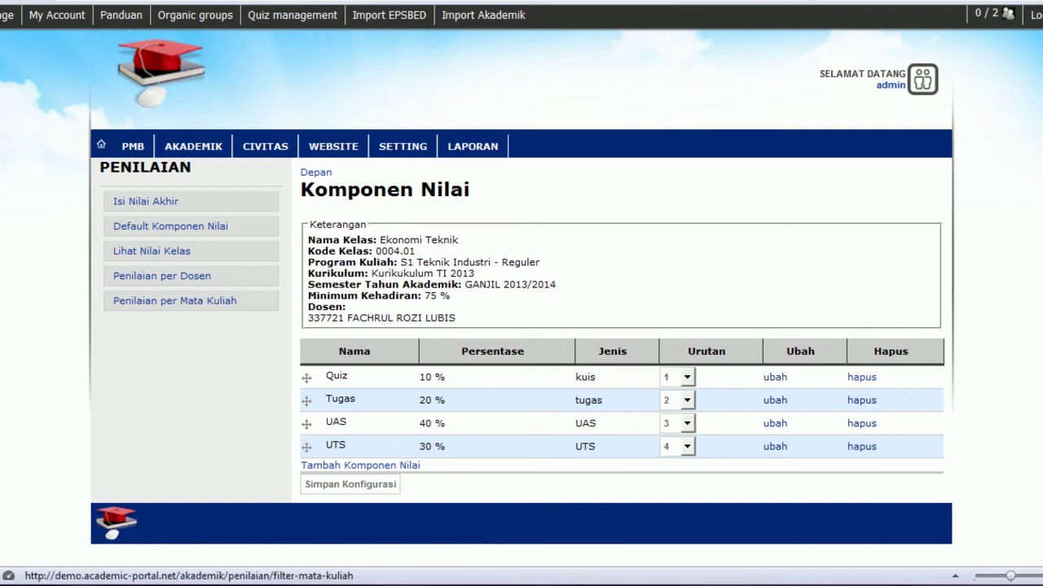
{"action": "left_click", "coordinate": [174, 301]}
{"action": "left_click", "coordinate": [927, 432]}
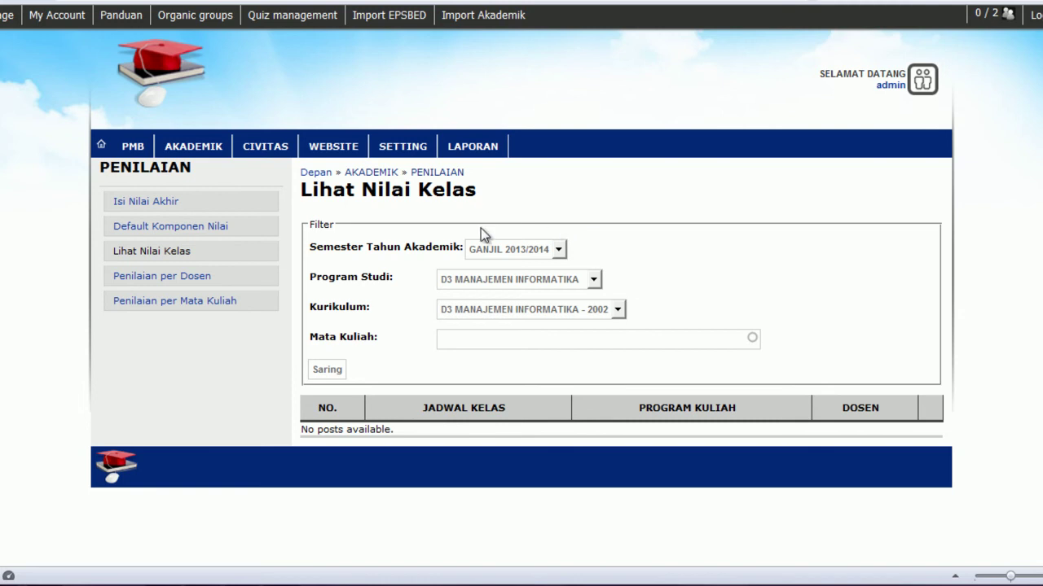
Filter Lihat Nilai Kelas by GANJIL 2013/2014, S1 Teknik Industri and Kurikukulum TI 2013, and view the EKONOMI TEKNIK class grades.
{"action": "left_click", "coordinate": [498, 253]}
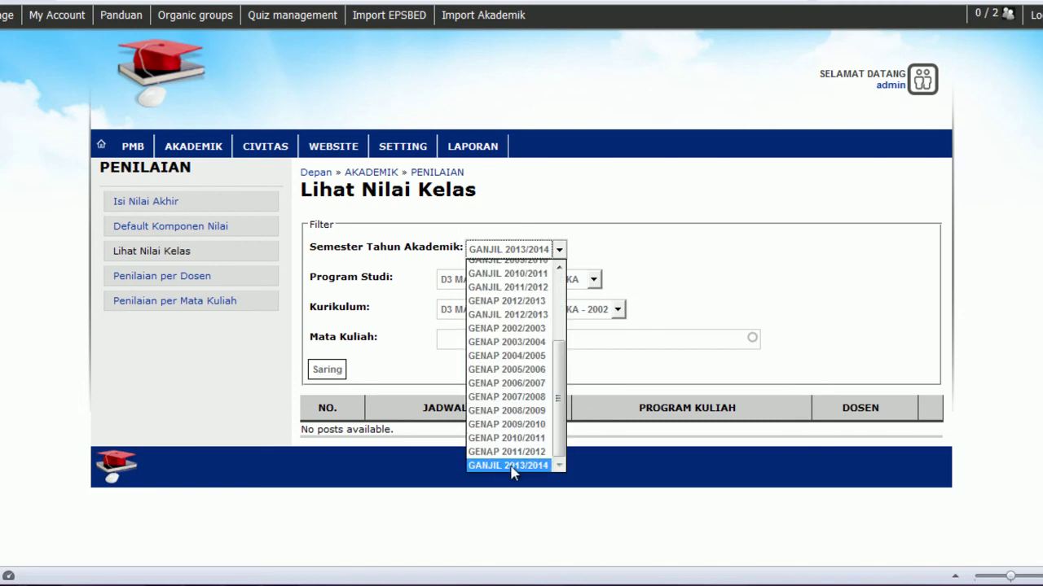
{"action": "left_click", "coordinate": [508, 466]}
{"action": "left_click", "coordinate": [520, 277]}
{"action": "left_click", "coordinate": [512, 380]}
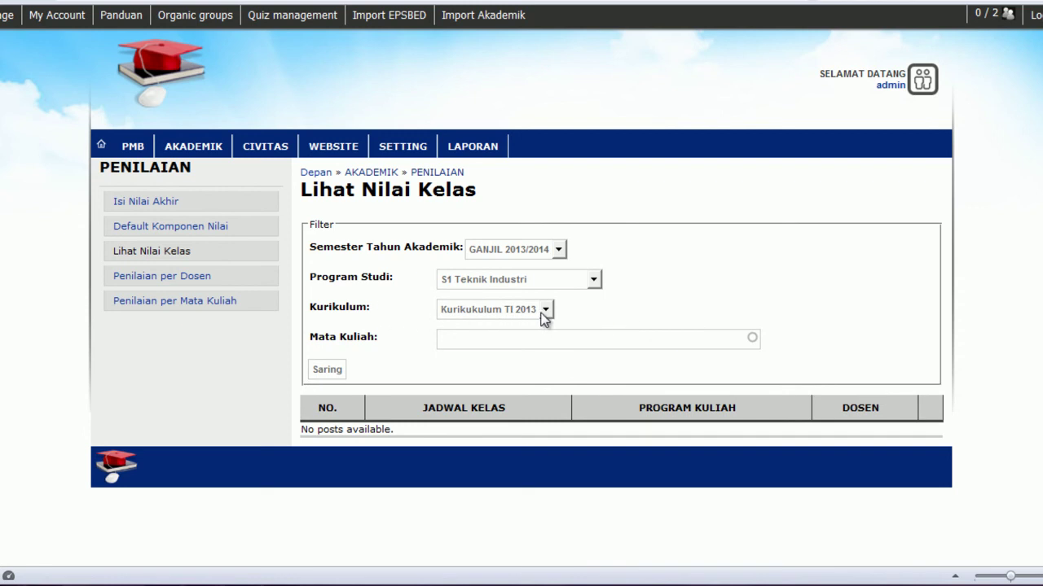
{"action": "left_click", "coordinate": [329, 371]}
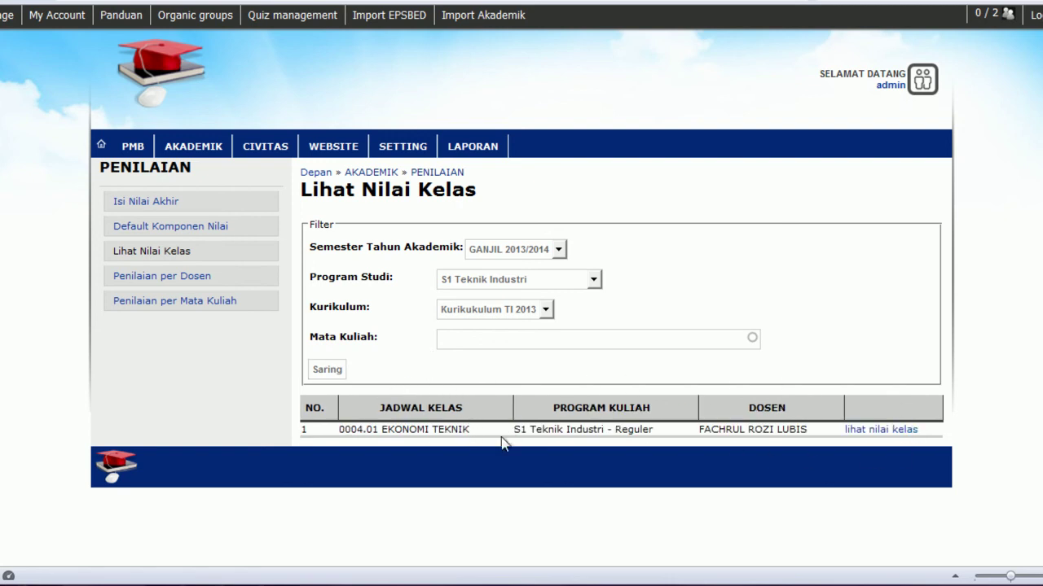
{"action": "left_click", "coordinate": [870, 432]}
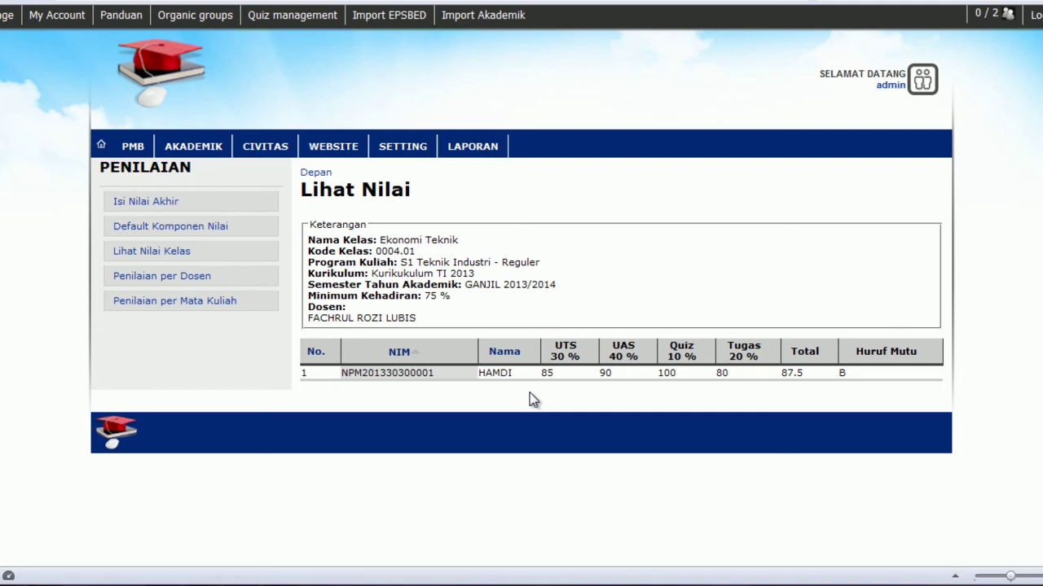
{"action": "mouse_move", "coordinate": [197, 153]}
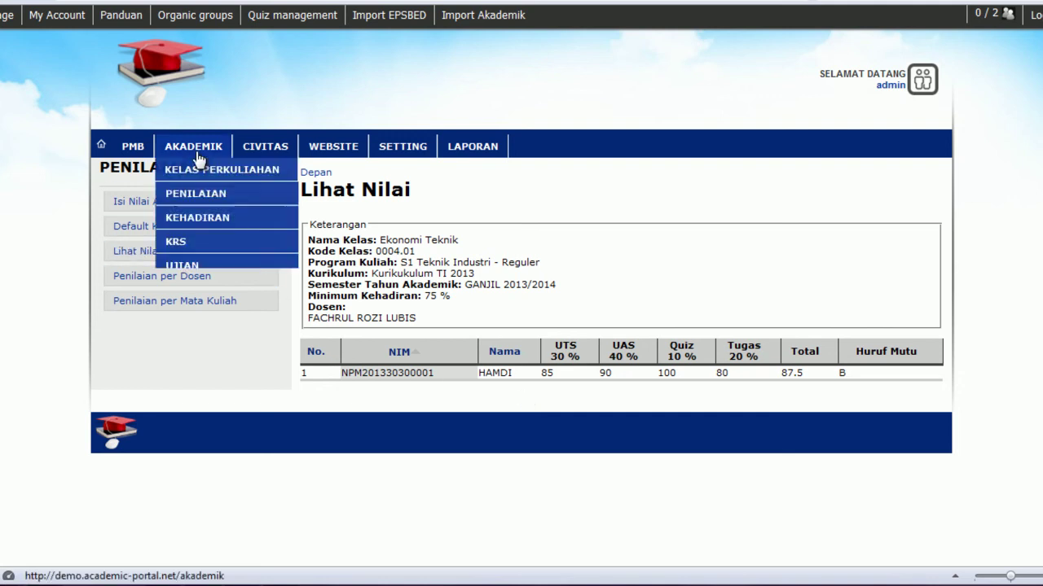
{"action": "mouse_move", "coordinate": [198, 197]}
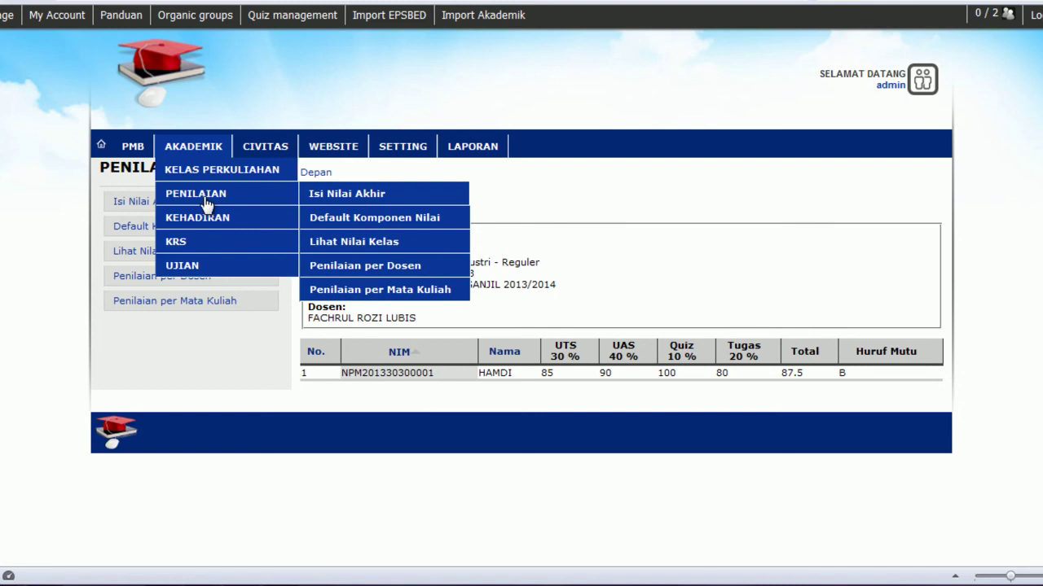